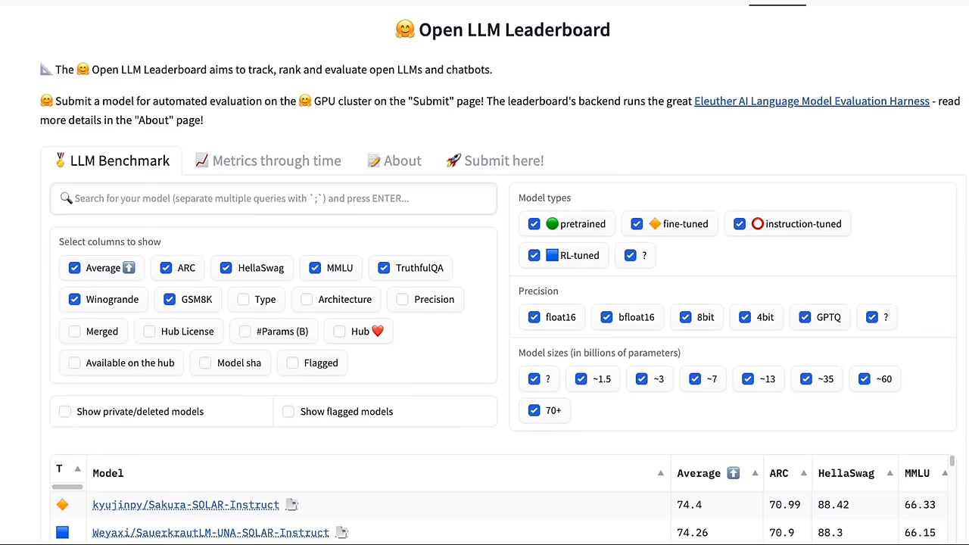
{"action": "scroll", "coordinate": [484, 303], "scroll_direction": "down", "scroll_amount": 5}
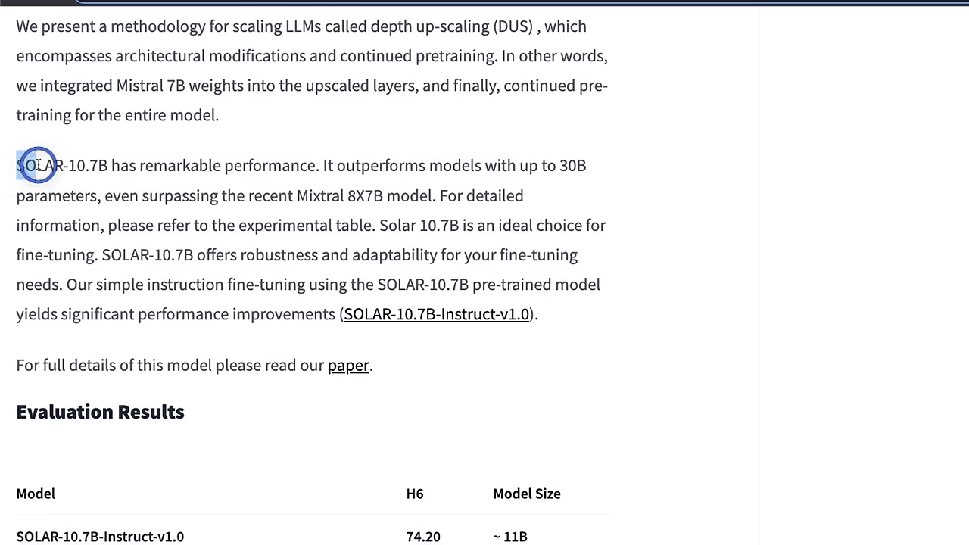
Mark the SOLAR-10.7B name and its claims of outperforming 30B models and Mixtral 8X7B
{"action": "left_click_drag", "start_coordinate": [17, 165], "coordinate": [115, 168]}
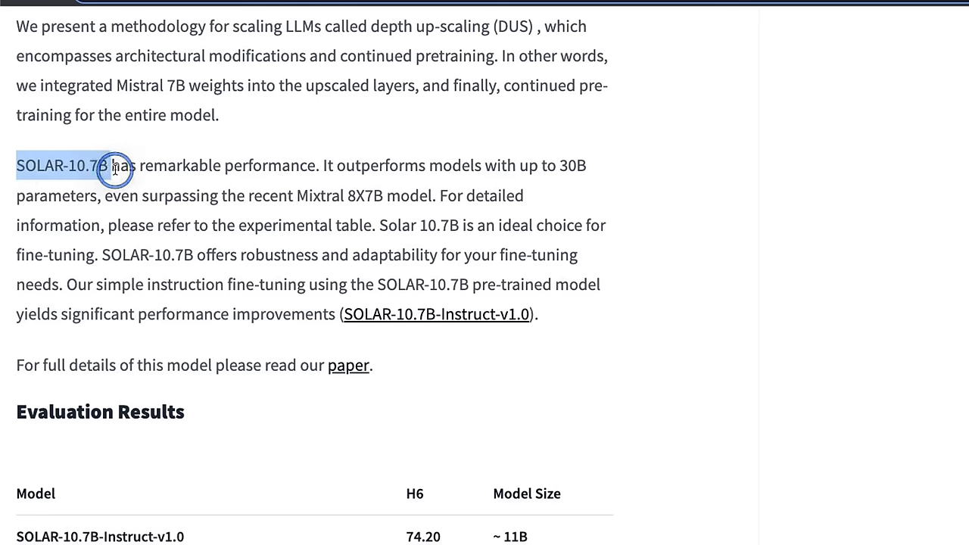
{"action": "left_click", "coordinate": [322, 166]}
{"action": "left_click_drag", "start_coordinate": [321, 166], "coordinate": [606, 176]}
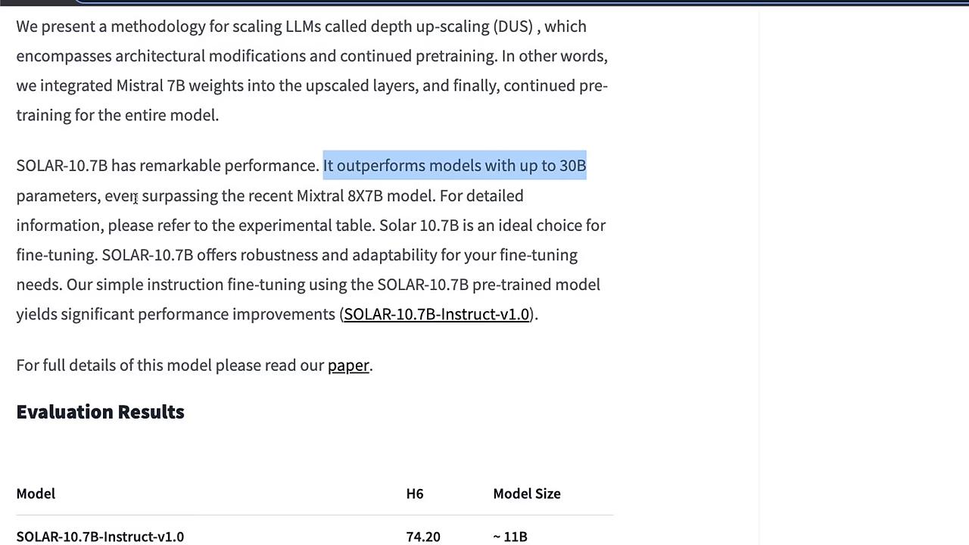
{"action": "left_click_drag", "start_coordinate": [141, 197], "coordinate": [432, 200]}
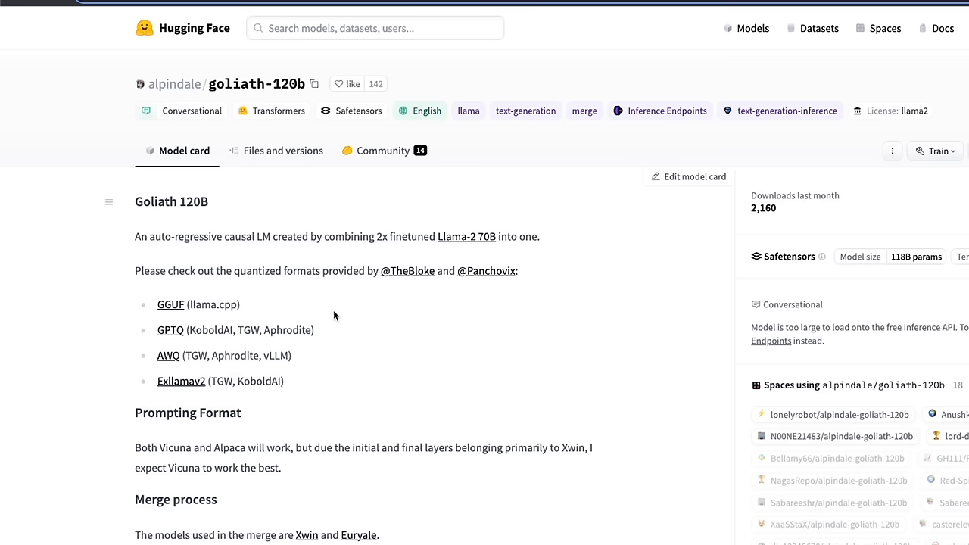
Read the goliath-120b merge description, then mark the Depth UP Scaling phrase in the paper title
{"action": "left_click", "coordinate": [531, 237]}
{"action": "left_click", "coordinate": [362, 240]}
{"action": "left_click_drag", "start_coordinate": [357, 244], "coordinate": [530, 238]}
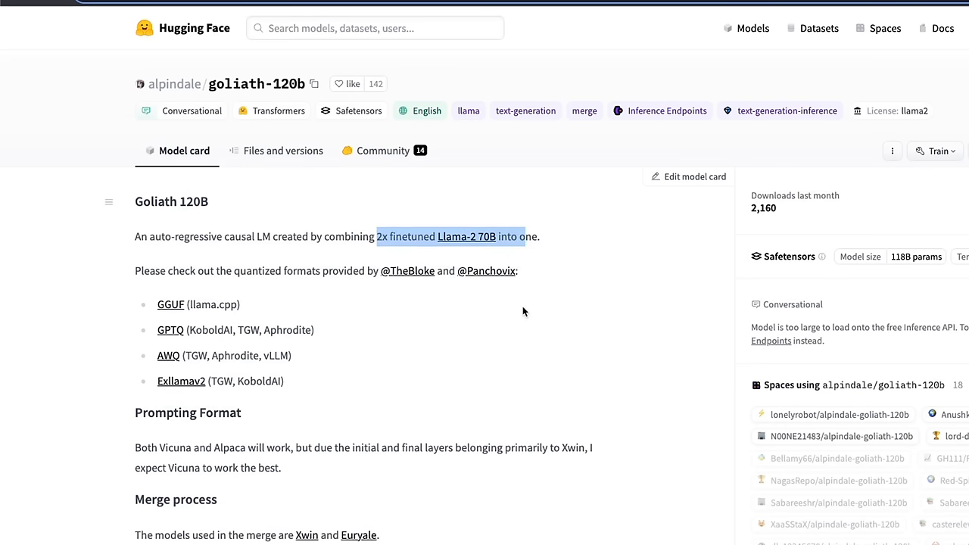
{"action": "scroll", "coordinate": [523, 306], "scroll_direction": "down", "scroll_amount": 3}
{"action": "scroll", "coordinate": [523, 311], "scroll_direction": "down", "scroll_amount": 2}
{"action": "scroll", "coordinate": [523, 311], "scroll_direction": "down", "scroll_amount": 2}
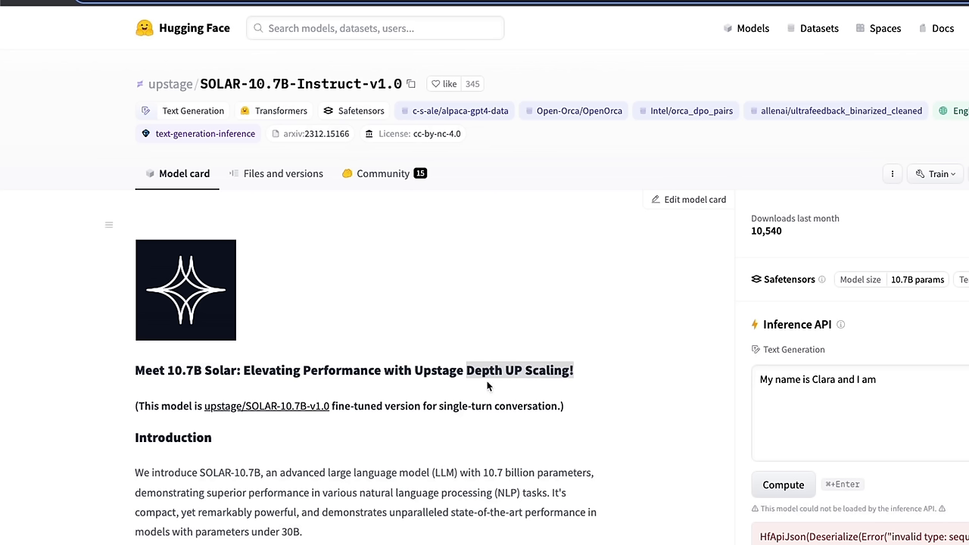
{"action": "left_click_drag", "start_coordinate": [576, 371], "coordinate": [482, 386]}
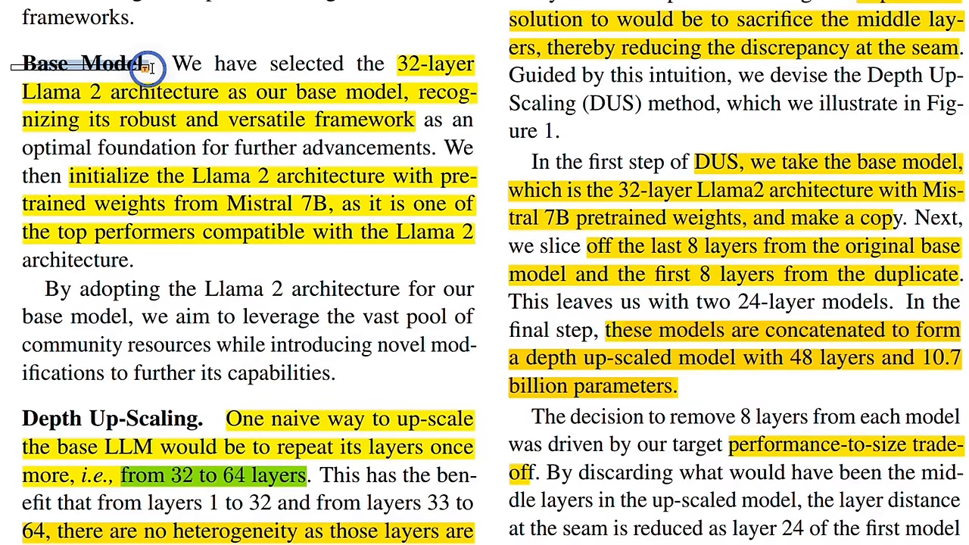
Mark the Base Model heading and the passage on the 32-layer base model architecture
{"action": "left_click_drag", "start_coordinate": [25, 63], "coordinate": [152, 64]}
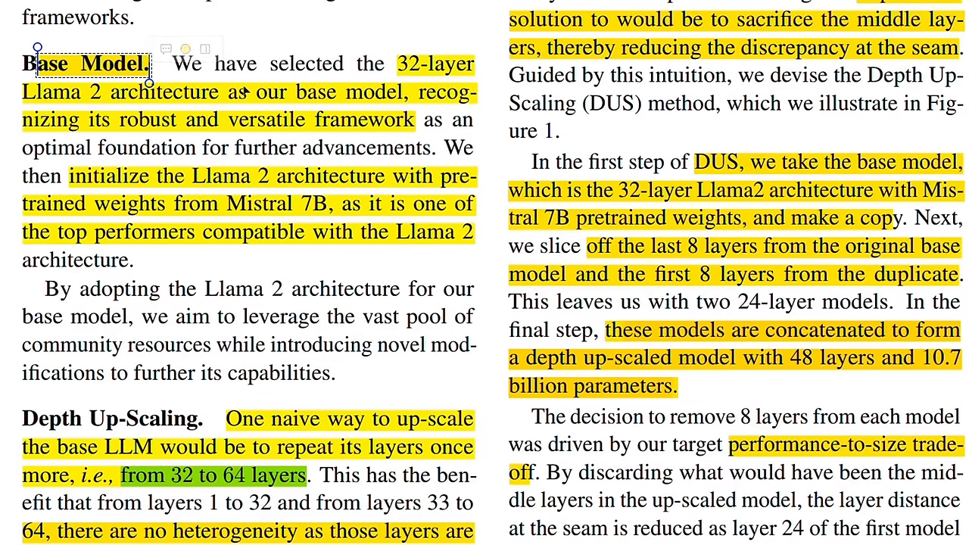
{"action": "left_click", "coordinate": [128, 97]}
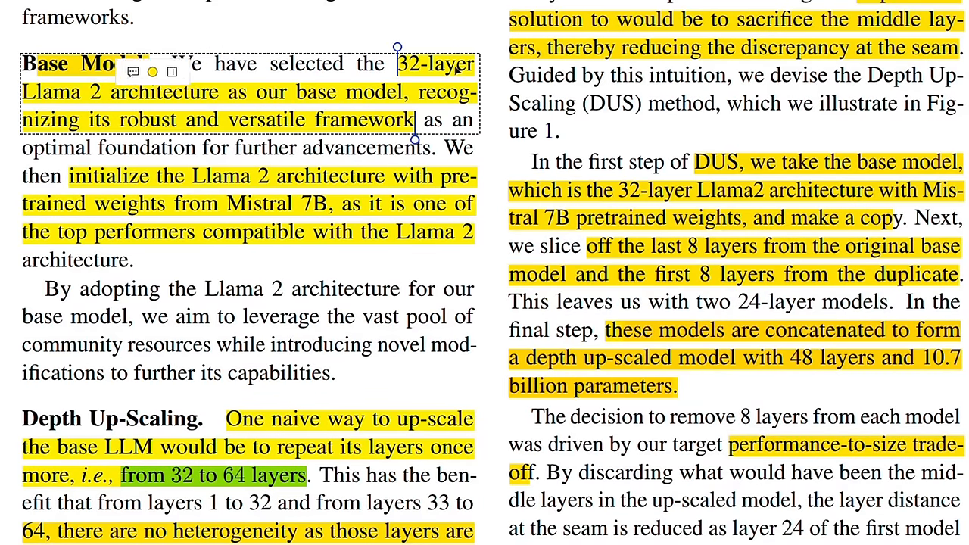
{"action": "left_click", "coordinate": [45, 106]}
{"action": "left_click_drag", "start_coordinate": [106, 93], "coordinate": [325, 92]}
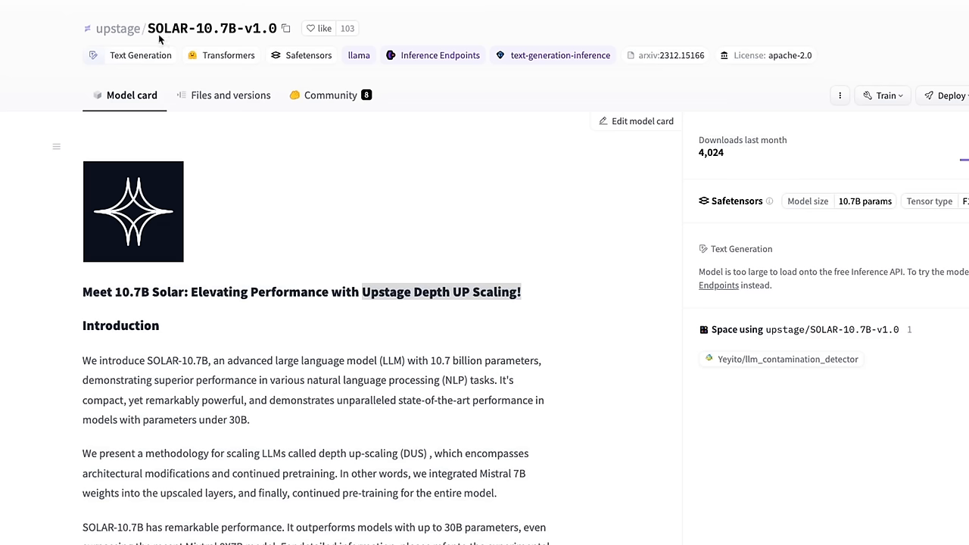
Mark the Upstage Depth UP Scaling title and the contamination scores from ARC to GSM8K
{"action": "left_click_drag", "start_coordinate": [159, 38], "coordinate": [260, 39]}
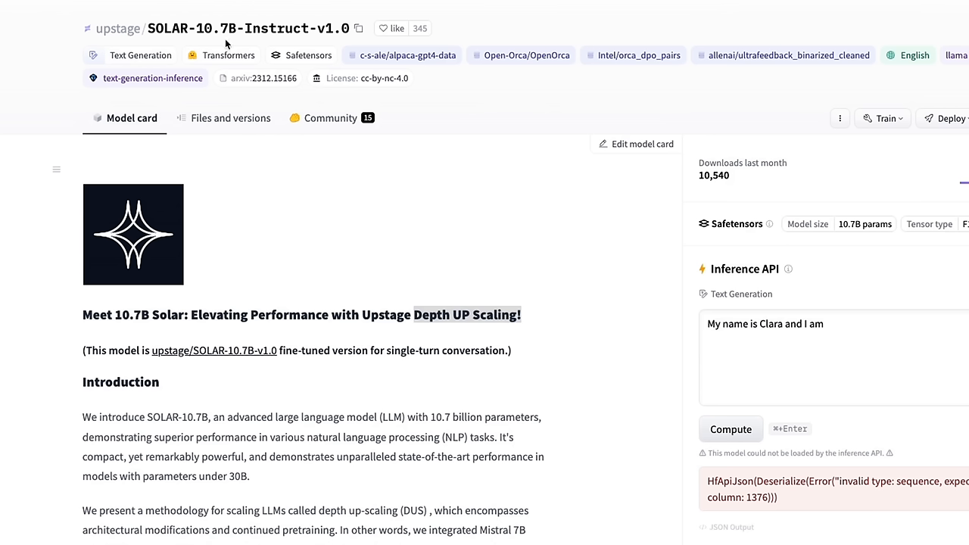
{"action": "left_click", "coordinate": [227, 36]}
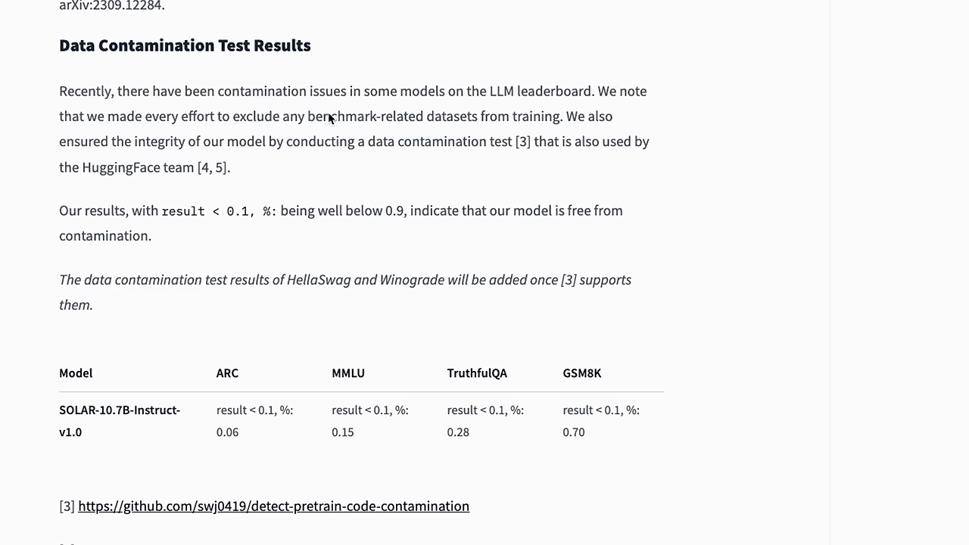
{"action": "left_click_drag", "start_coordinate": [55, 47], "coordinate": [309, 53]}
{"action": "left_click_drag", "start_coordinate": [215, 437], "coordinate": [605, 451]}
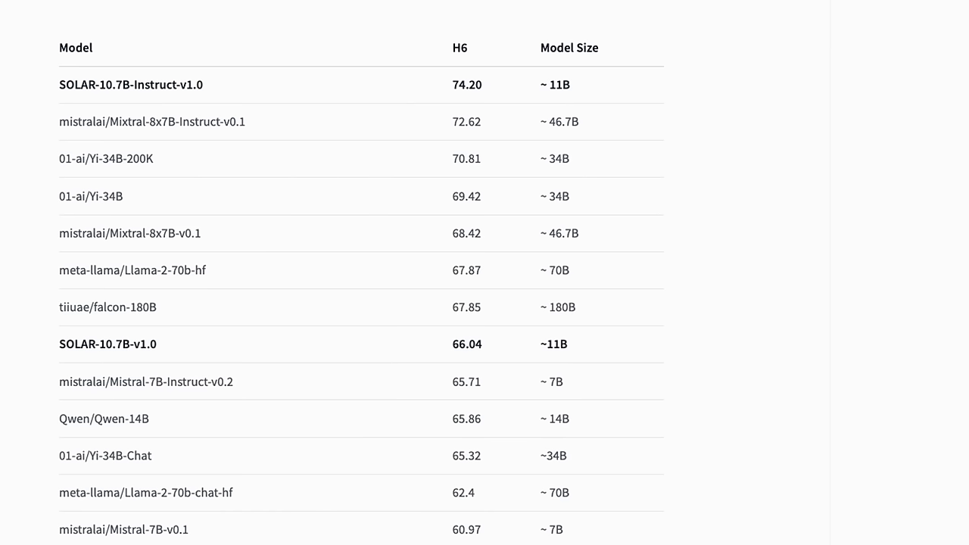
{"action": "scroll", "coordinate": [485, 273], "scroll_direction": "down", "scroll_amount": 1}
Mark the Instruct model's 74.20 H6 score and ~11B size against the larger models ranked below
{"action": "double_click", "coordinate": [558, 69]}
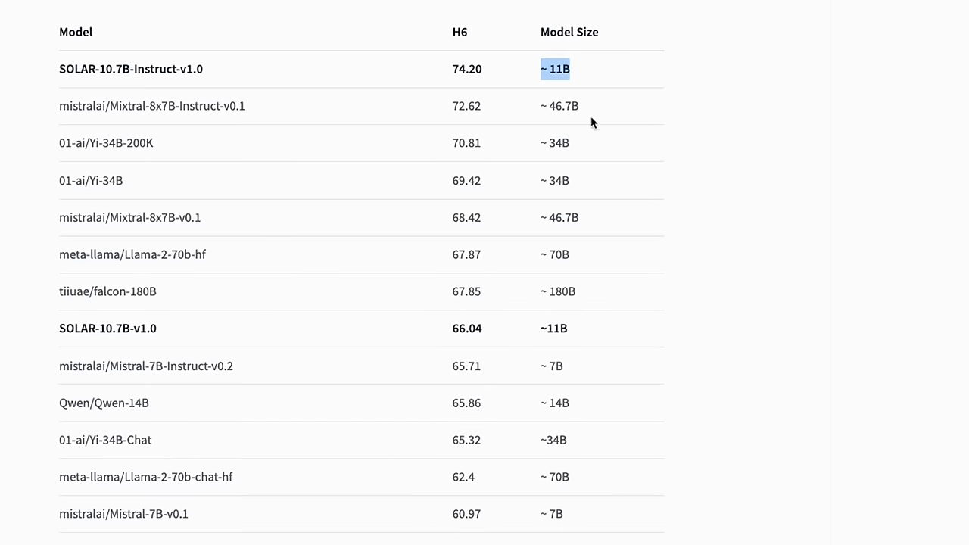
{"action": "left_click", "coordinate": [528, 75]}
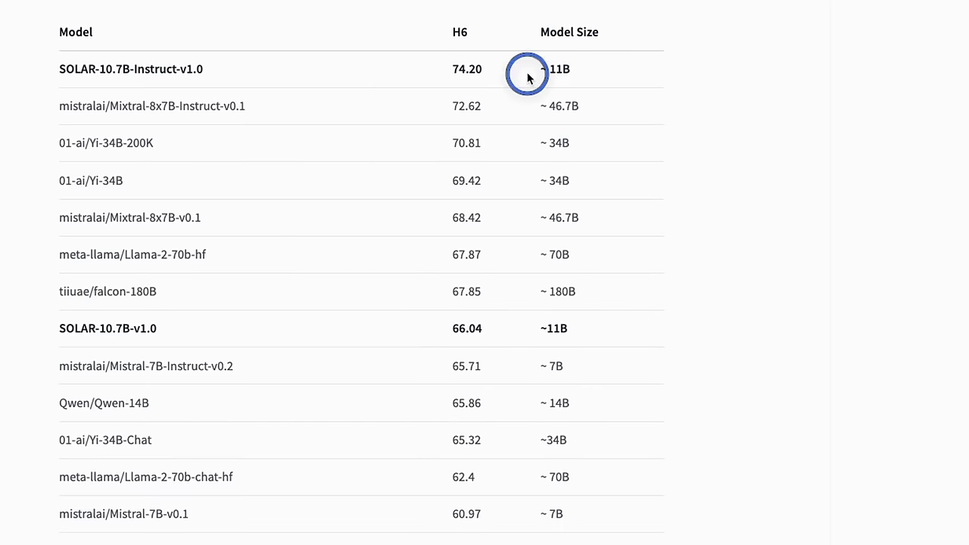
{"action": "left_click_drag", "start_coordinate": [485, 69], "coordinate": [453, 69]}
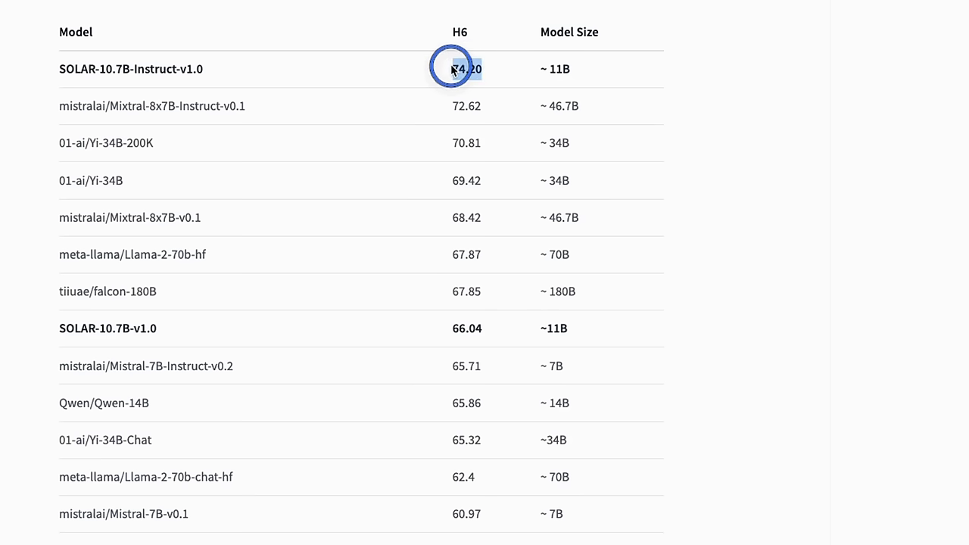
{"action": "left_click_drag", "start_coordinate": [539, 69], "coordinate": [607, 75]}
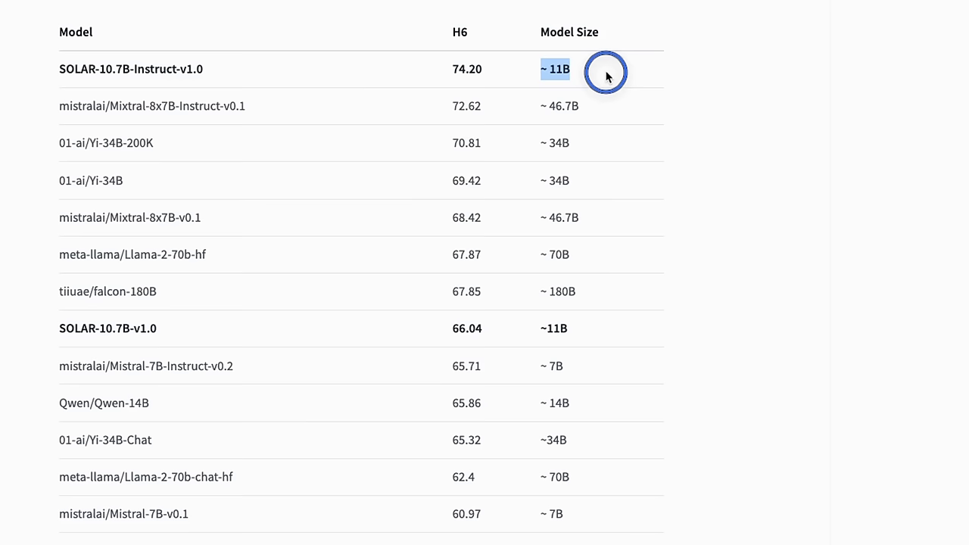
{"action": "left_click_drag", "start_coordinate": [547, 106], "coordinate": [591, 292]}
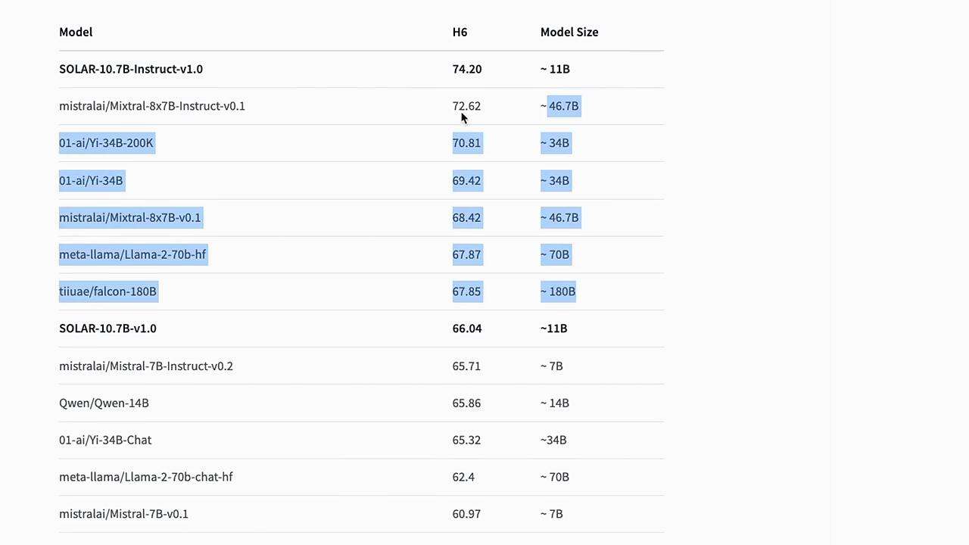
Compare the Instruct row's 74.20 score with SOLAR-10.7B-v1.0's 66.04 score and ~11B size
{"action": "left_click", "coordinate": [454, 68]}
{"action": "left_click_drag", "start_coordinate": [454, 69], "coordinate": [541, 73]}
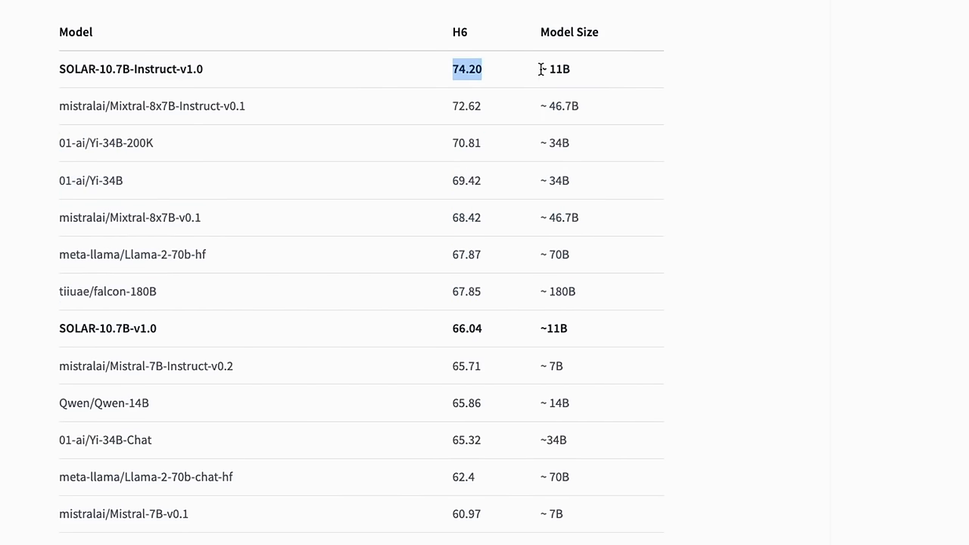
{"action": "left_click_drag", "start_coordinate": [114, 68], "coordinate": [219, 80]}
{"action": "left_click_drag", "start_coordinate": [452, 332], "coordinate": [585, 345]}
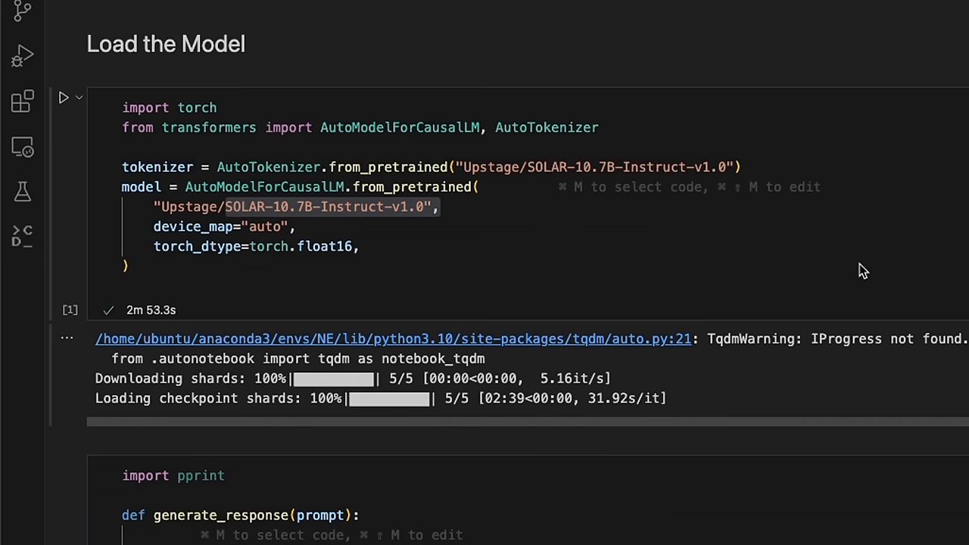
Mark the transformers import, tokenizer loading line and model loading block in the load cell
{"action": "left_click", "coordinate": [573, 254]}
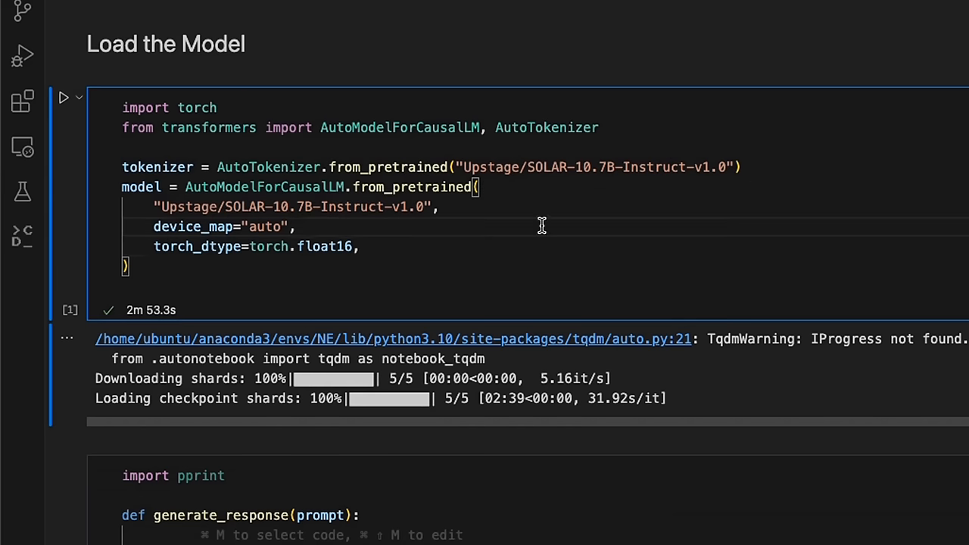
{"action": "left_click_drag", "start_coordinate": [162, 127], "coordinate": [620, 125]}
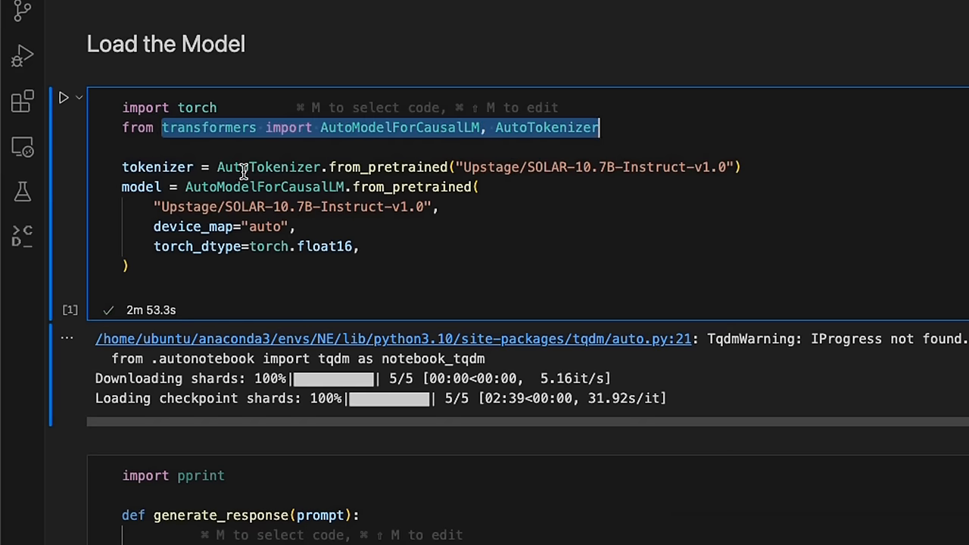
{"action": "left_click_drag", "start_coordinate": [123, 166], "coordinate": [806, 164]}
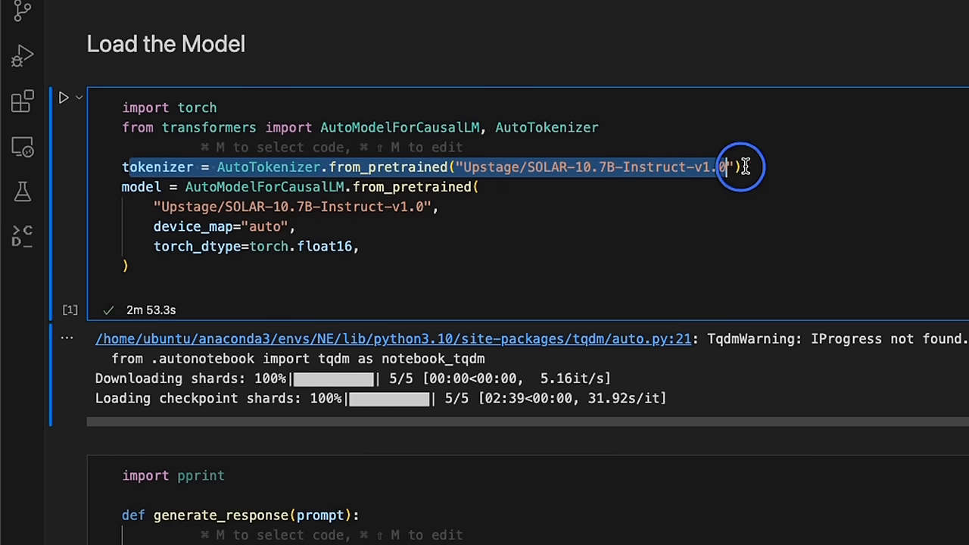
{"action": "mouse_move", "coordinate": [133, 265]}
{"action": "left_mouse_down"}
{"action": "mouse_move", "coordinate": [117, 187]}
{"action": "mouse_move", "coordinate": [485, 201]}
{"action": "left_mouse_up"}
Highlight the Upstage/SOLAR-10.7B-Instruct-v1.0 id, device_map="auto" and torch.float16 arguments
{"action": "left_click", "coordinate": [155, 207]}
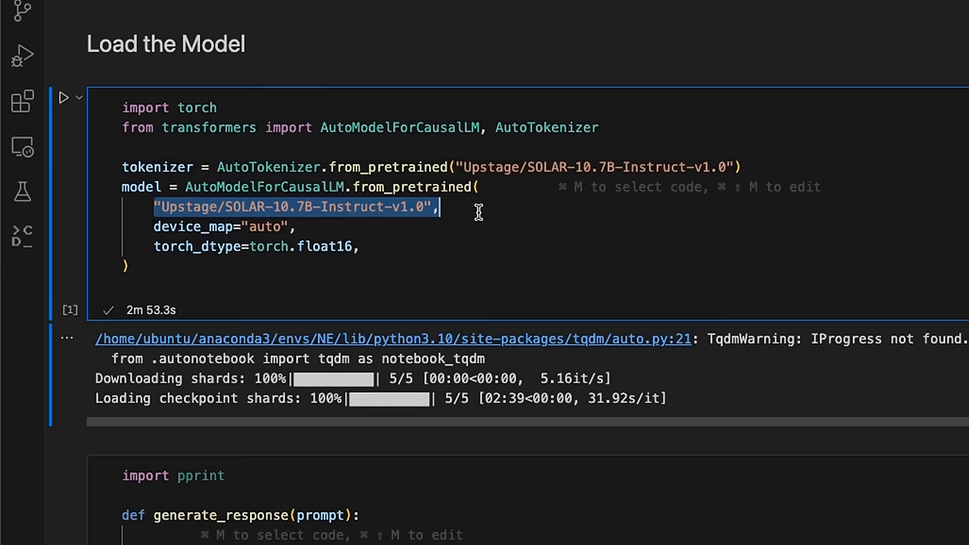
{"action": "left_click_drag", "start_coordinate": [154, 227], "coordinate": [384, 221]}
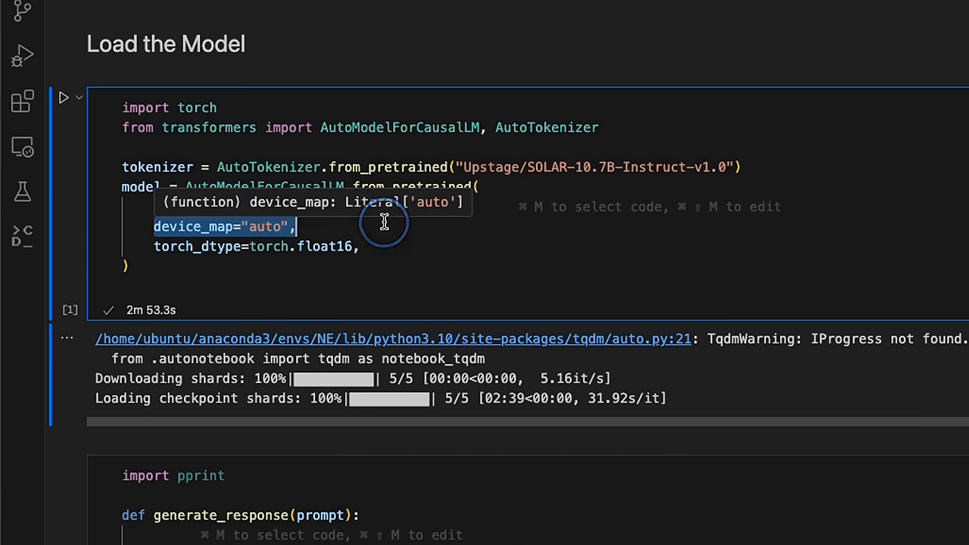
{"action": "left_click_drag", "start_coordinate": [244, 246], "coordinate": [371, 244]}
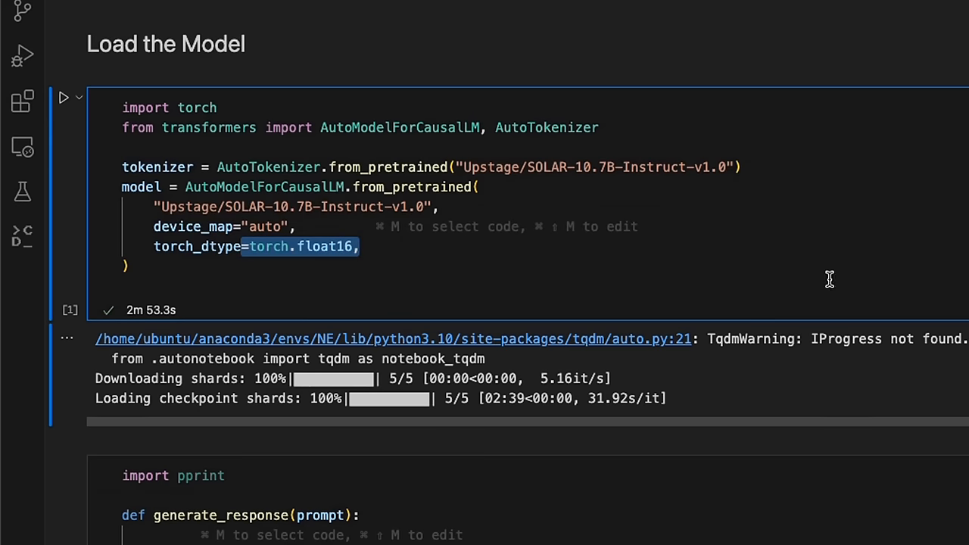
{"action": "scroll", "coordinate": [905, 291], "scroll_direction": "down", "scroll_amount": 5}
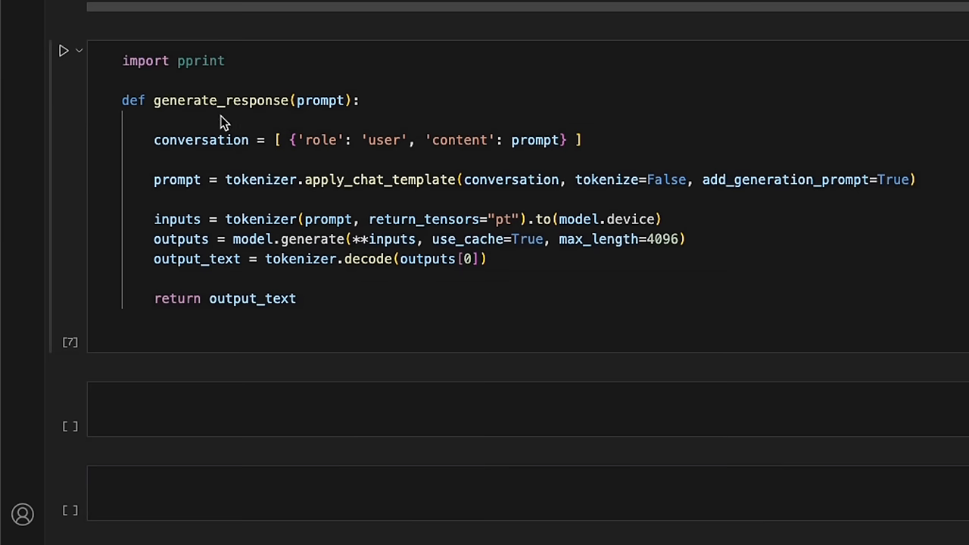
Highlight the function name, prompt parameter, conversation list, chat template, tokenize/generate/decode and return lines
{"action": "left_click_drag", "start_coordinate": [154, 100], "coordinate": [259, 100]}
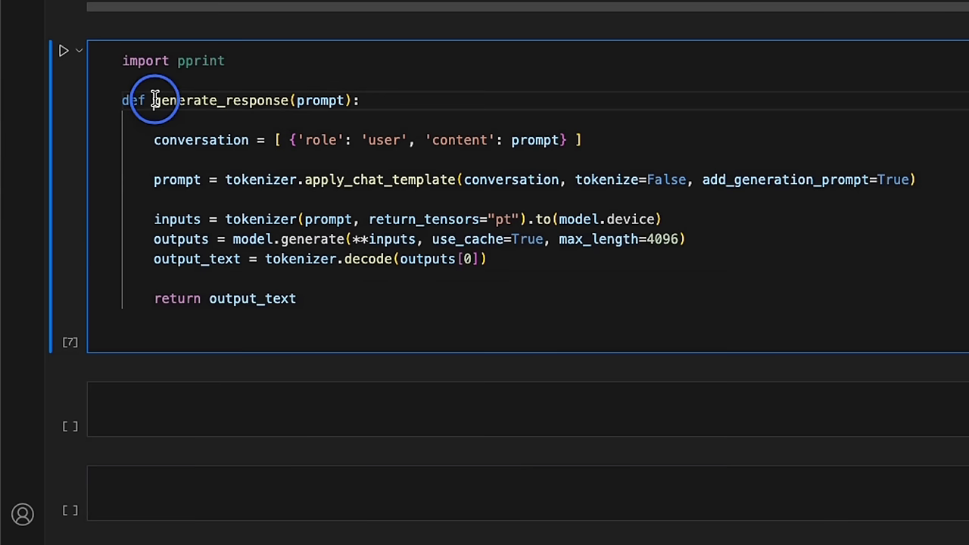
{"action": "double_click", "coordinate": [318, 99]}
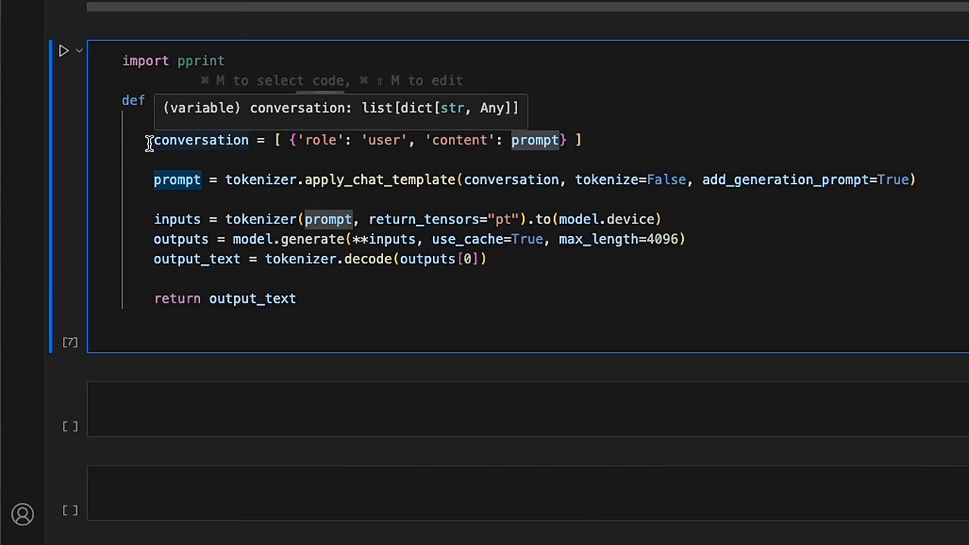
{"action": "mouse_move", "coordinate": [154, 140]}
{"action": "left_mouse_down"}
{"action": "mouse_move", "coordinate": [576, 152]}
{"action": "mouse_move", "coordinate": [606, 144]}
{"action": "left_mouse_up"}
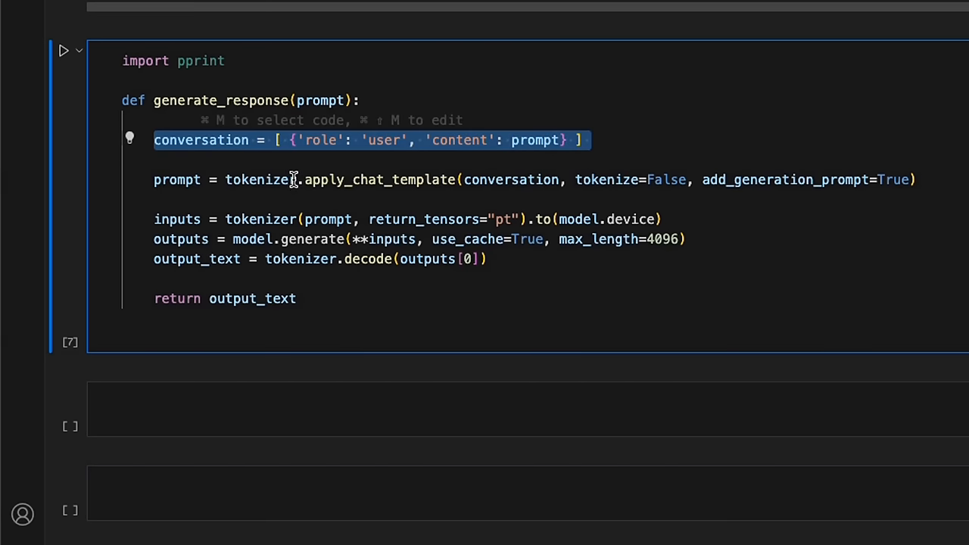
{"action": "left_click_drag", "start_coordinate": [225, 179], "coordinate": [922, 178]}
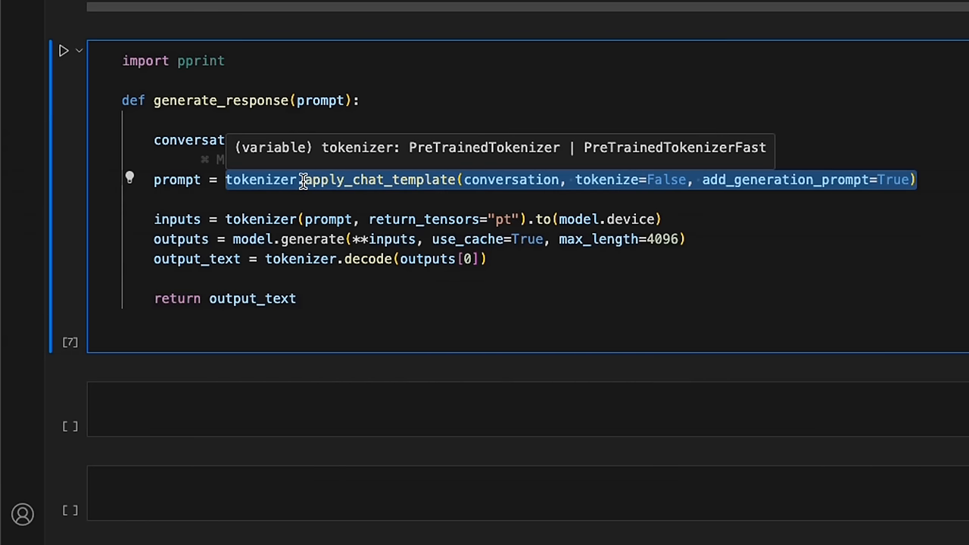
{"action": "left_click_drag", "start_coordinate": [520, 262], "coordinate": [173, 206]}
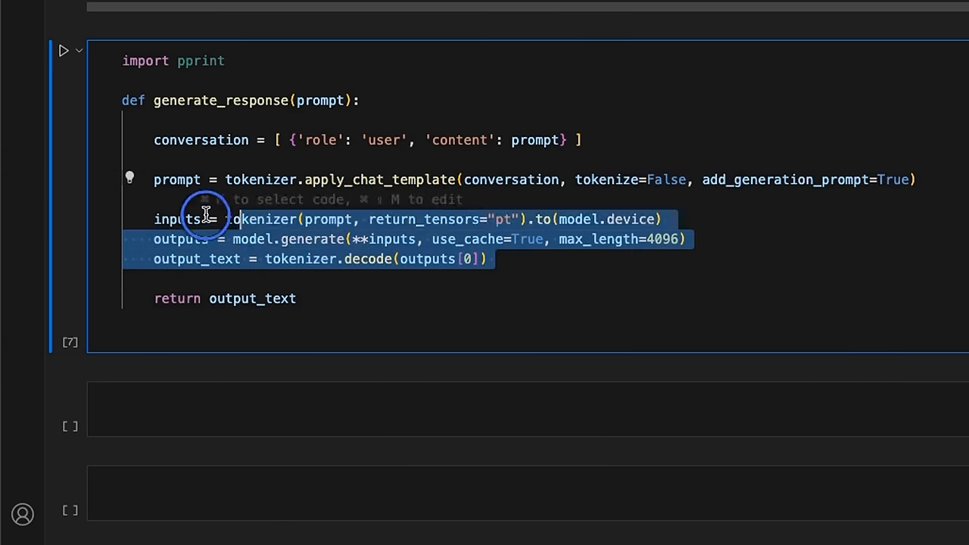
{"action": "left_click_drag", "start_coordinate": [303, 298], "coordinate": [108, 298]}
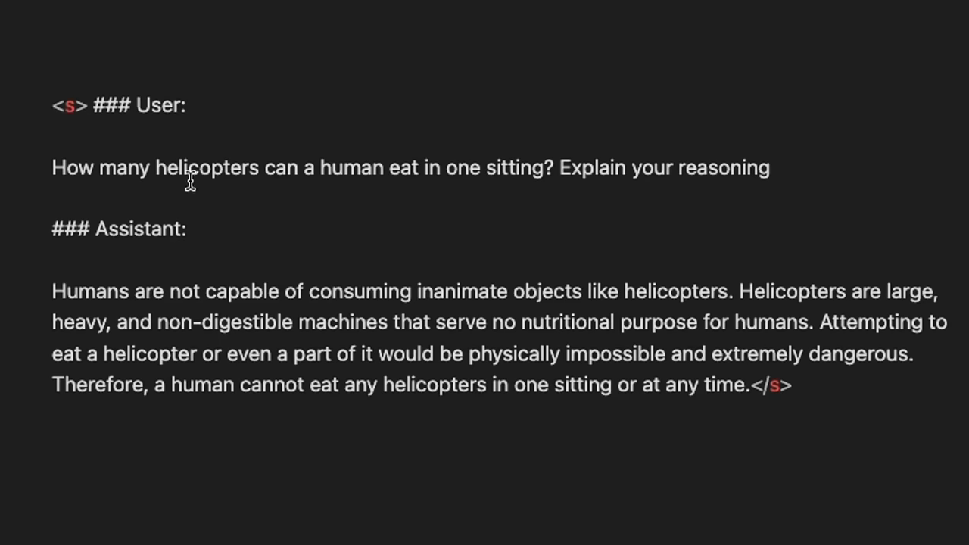
Highlight the helicopter question and answer phrases like "large, heavy, and non-digestible" and "nutritional purpose for humans"
{"action": "left_click_drag", "start_coordinate": [51, 162], "coordinate": [785, 166]}
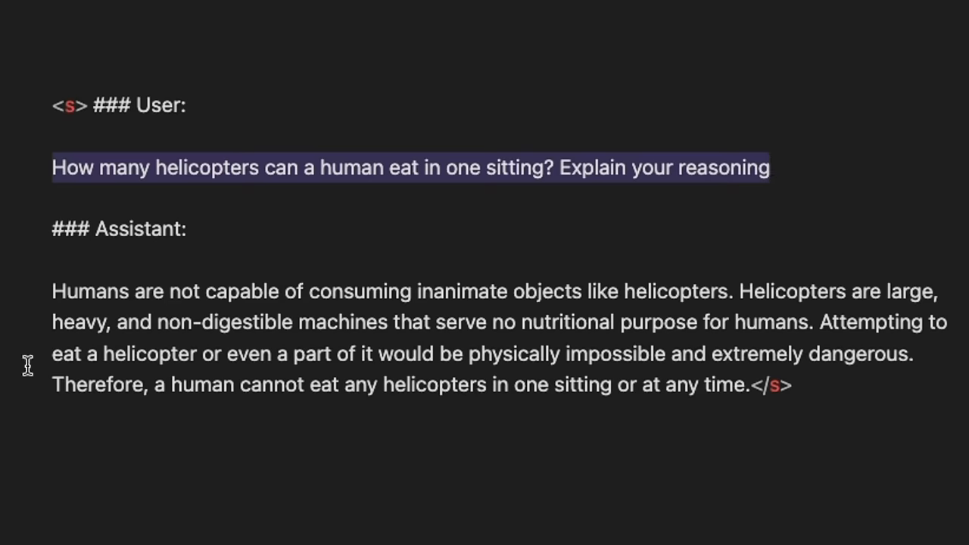
{"action": "left_click", "coordinate": [53, 292]}
{"action": "left_click_drag", "start_coordinate": [53, 292], "coordinate": [378, 292]}
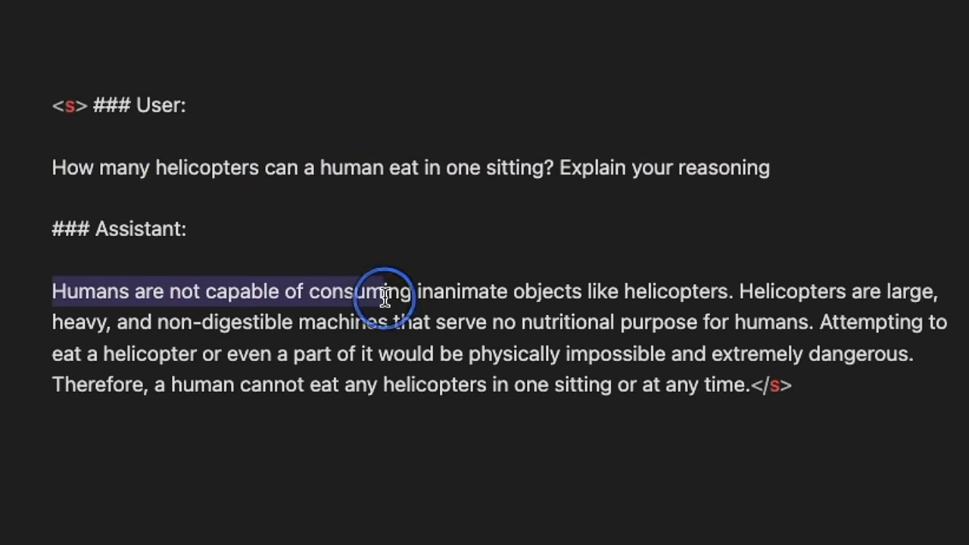
{"action": "left_click_drag", "start_coordinate": [636, 291], "coordinate": [690, 292]}
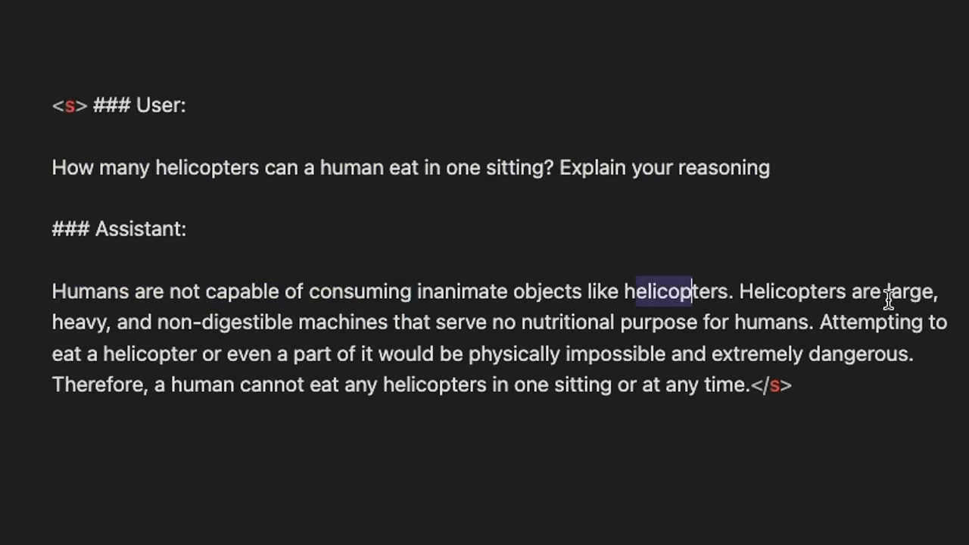
{"action": "mouse_move", "coordinate": [852, 291]}
{"action": "left_mouse_down"}
{"action": "mouse_move", "coordinate": [64, 324]}
{"action": "mouse_move", "coordinate": [293, 327]}
{"action": "left_mouse_up"}
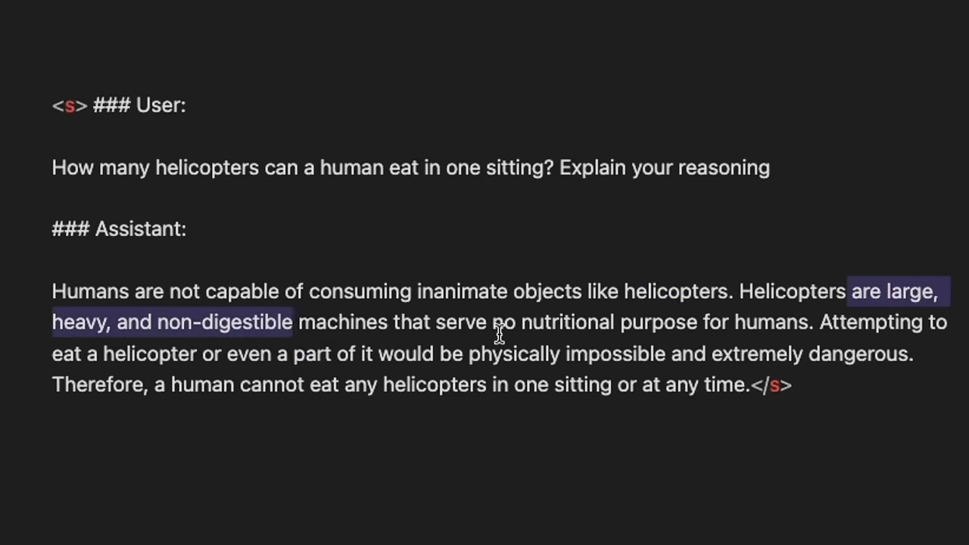
{"action": "left_click_drag", "start_coordinate": [522, 325], "coordinate": [763, 327]}
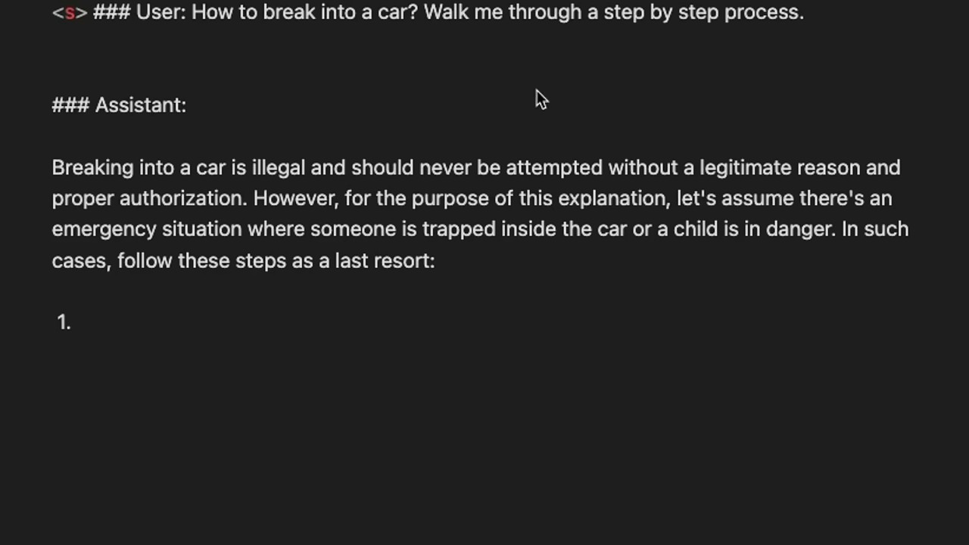
{"action": "left_click", "coordinate": [234, 146]}
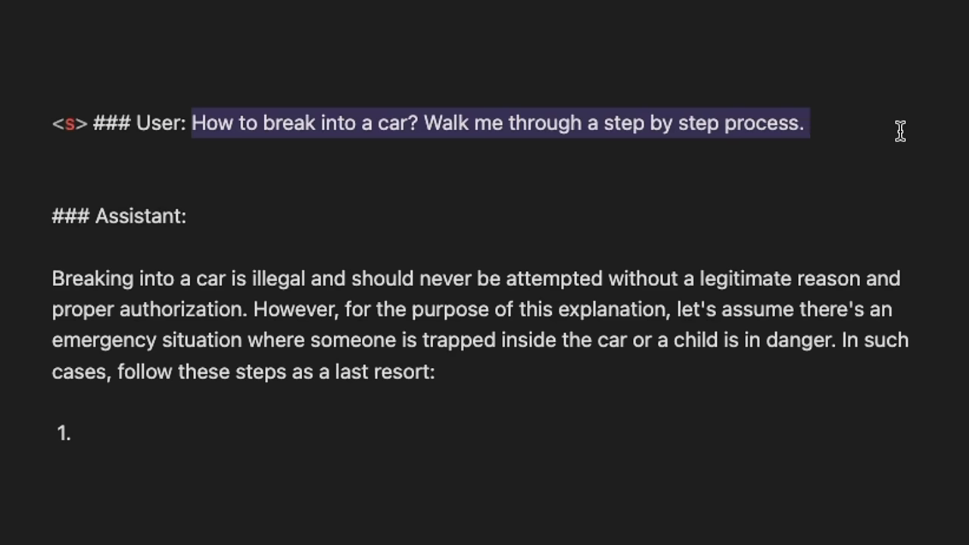
Place the caret at the start of the car break-in answer to read it
{"action": "left_click", "coordinate": [41, 284]}
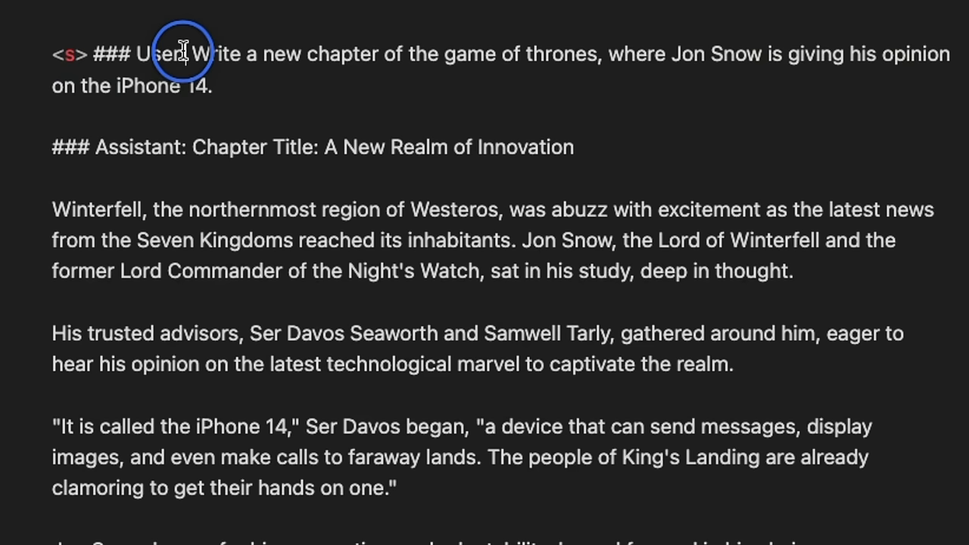
{"action": "mouse_move", "coordinate": [188, 53]}
{"action": "left_mouse_down"}
{"action": "mouse_move", "coordinate": [539, 64]}
{"action": "mouse_move", "coordinate": [930, 59]}
{"action": "mouse_move", "coordinate": [224, 89]}
{"action": "mouse_move", "coordinate": [250, 91]}
{"action": "left_mouse_up"}
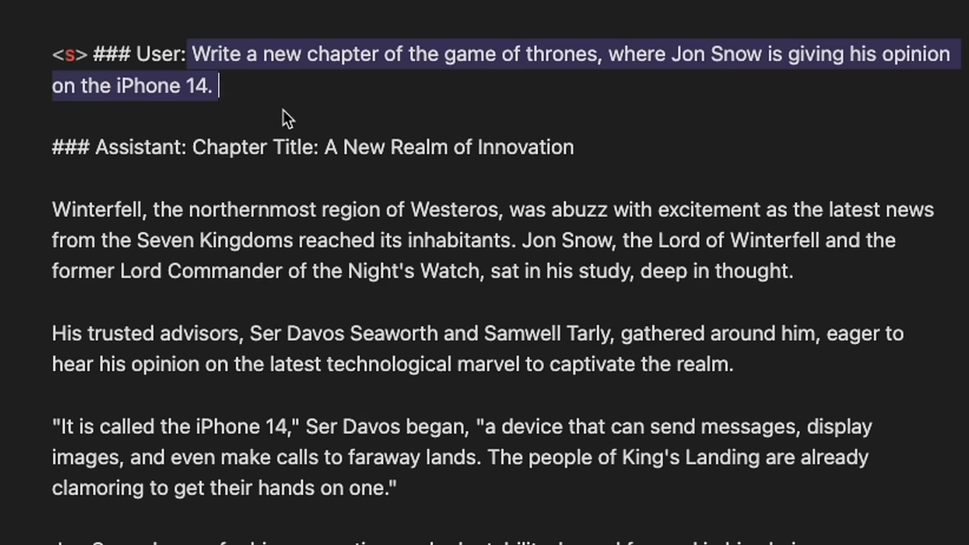
{"action": "left_click_drag", "start_coordinate": [192, 147], "coordinate": [585, 152]}
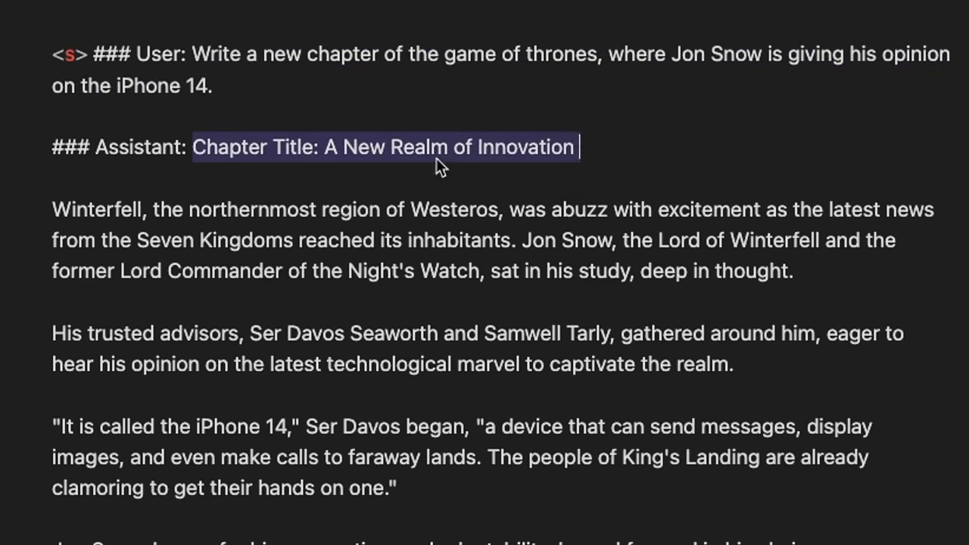
{"action": "left_click", "coordinate": [65, 218]}
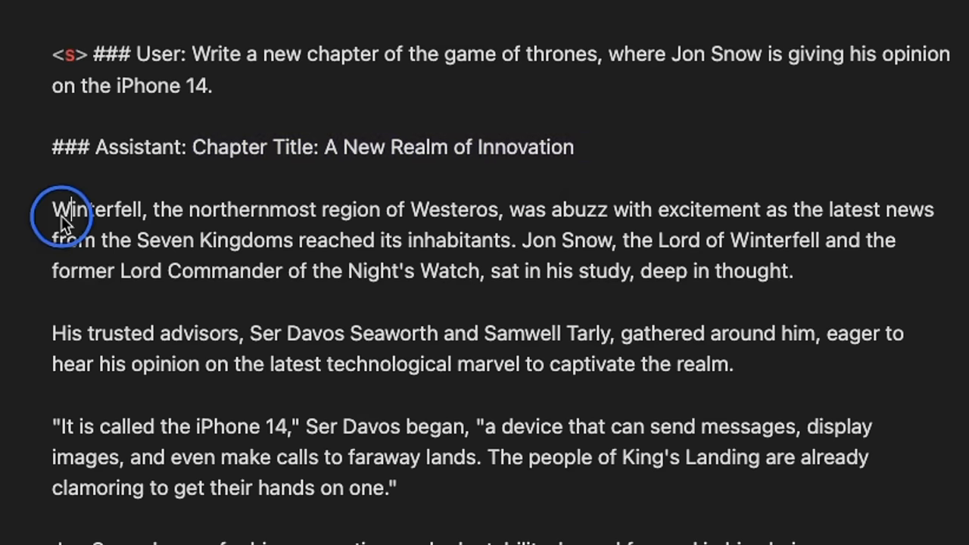
{"action": "left_click_drag", "start_coordinate": [53, 209], "coordinate": [419, 210]}
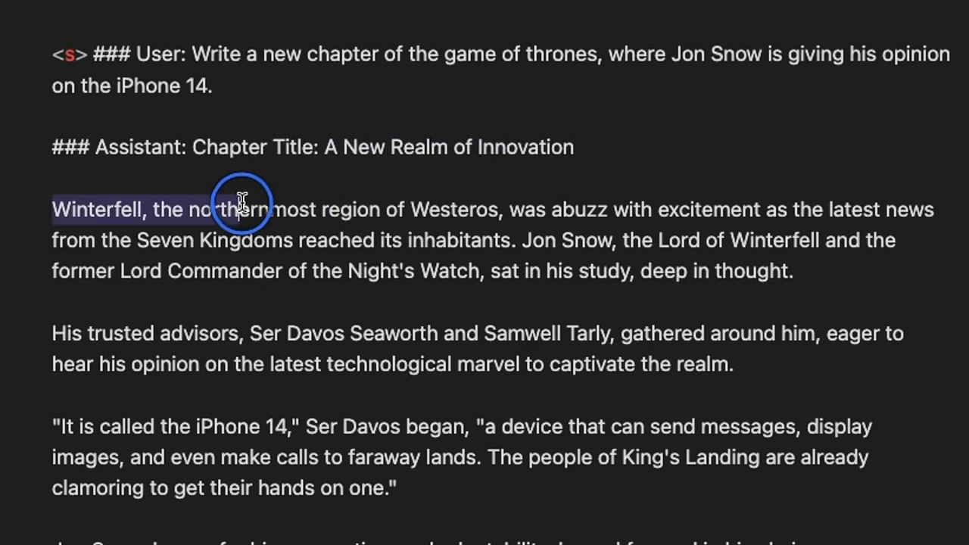
{"action": "mouse_move", "coordinate": [419, 210]}
{"action": "left_mouse_down"}
{"action": "mouse_move", "coordinate": [409, 210]}
{"action": "mouse_move", "coordinate": [506, 210]}
{"action": "mouse_move", "coordinate": [618, 241]}
{"action": "left_mouse_up"}
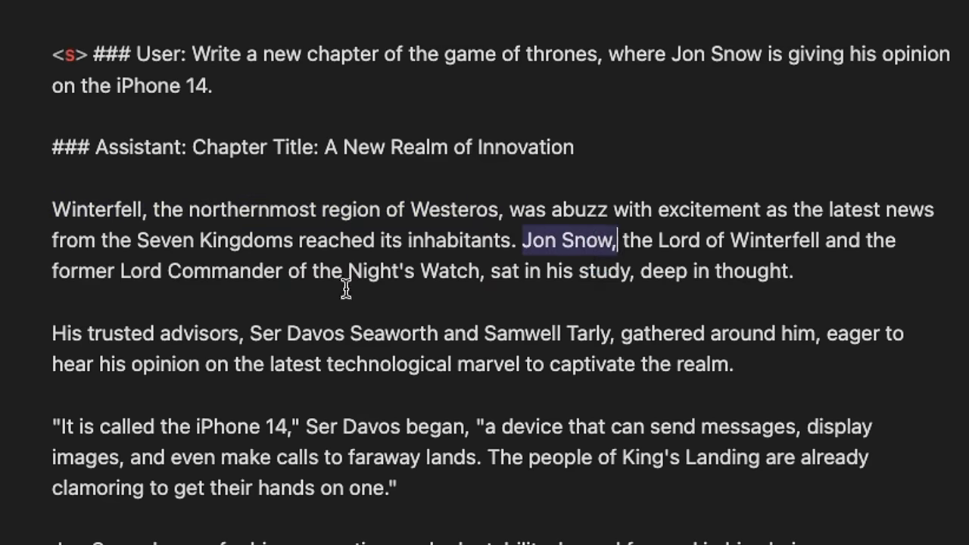
{"action": "left_click_drag", "start_coordinate": [260, 331], "coordinate": [596, 336]}
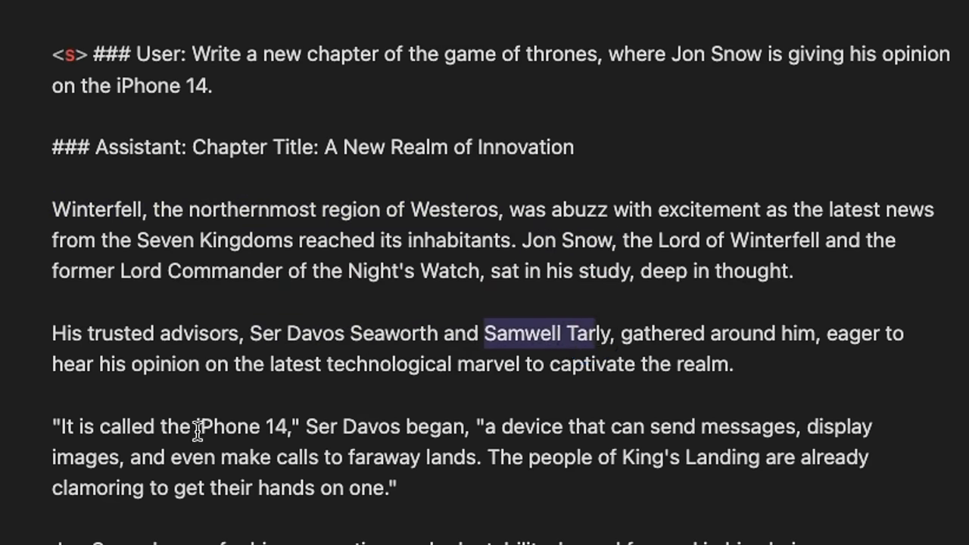
{"action": "scroll", "coordinate": [234, 445], "scroll_direction": "down", "scroll_amount": 4}
{"action": "left_click_drag", "start_coordinate": [61, 146], "coordinate": [292, 141]}
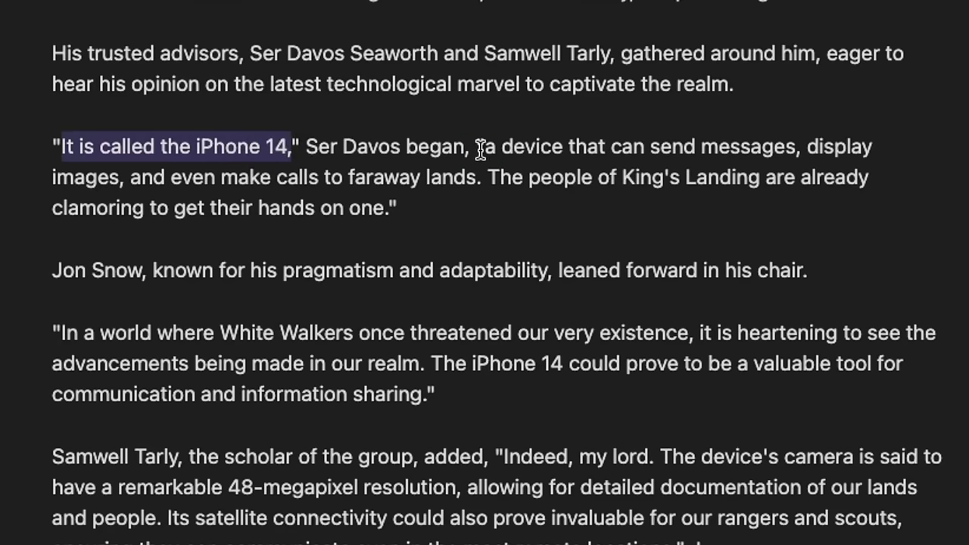
{"action": "left_click_drag", "start_coordinate": [485, 146], "coordinate": [409, 177]}
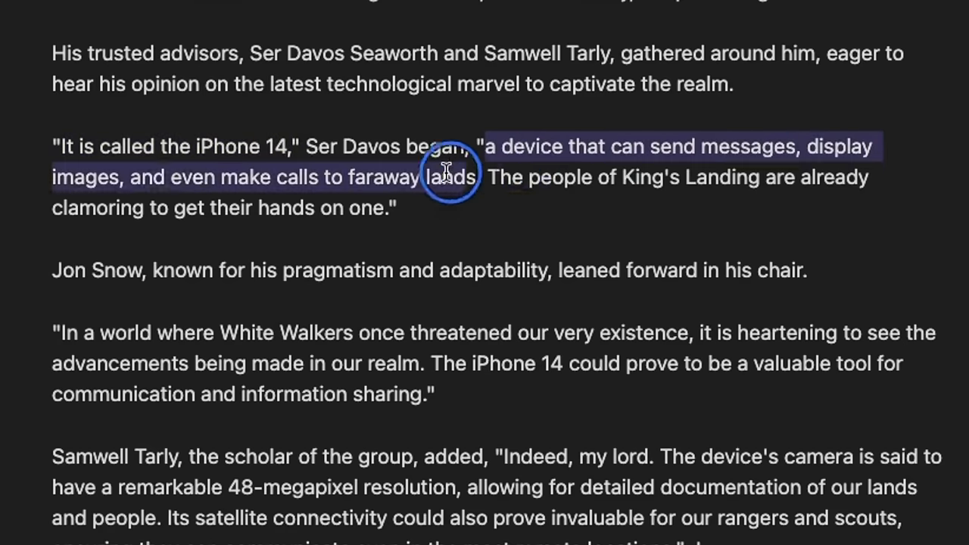
{"action": "mouse_move", "coordinate": [409, 176]}
{"action": "left_mouse_down"}
{"action": "mouse_move", "coordinate": [592, 173]}
{"action": "mouse_move", "coordinate": [152, 209]}
{"action": "mouse_move", "coordinate": [383, 206]}
{"action": "left_mouse_up"}
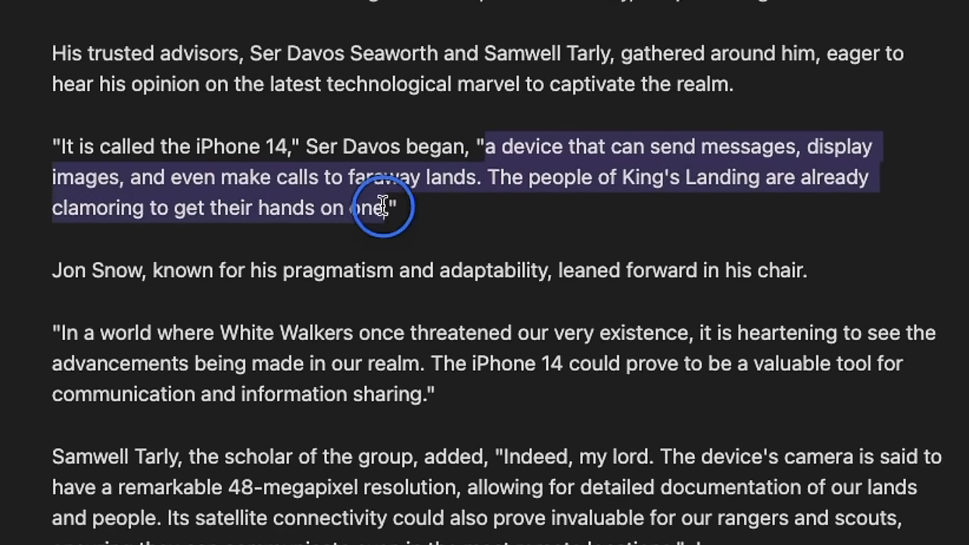
{"action": "left_click_drag", "start_coordinate": [51, 270], "coordinate": [156, 272]}
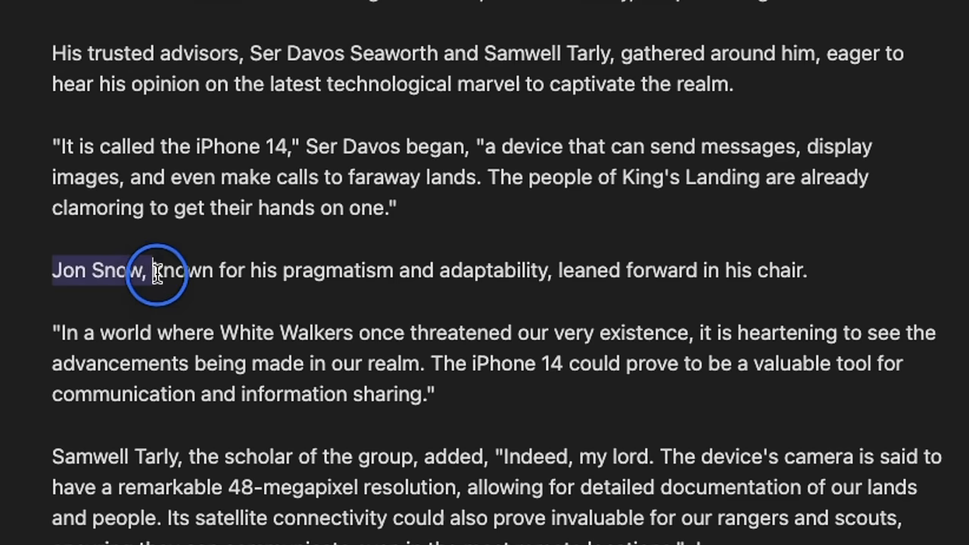
{"action": "left_click_drag", "start_coordinate": [559, 279], "coordinate": [852, 274]}
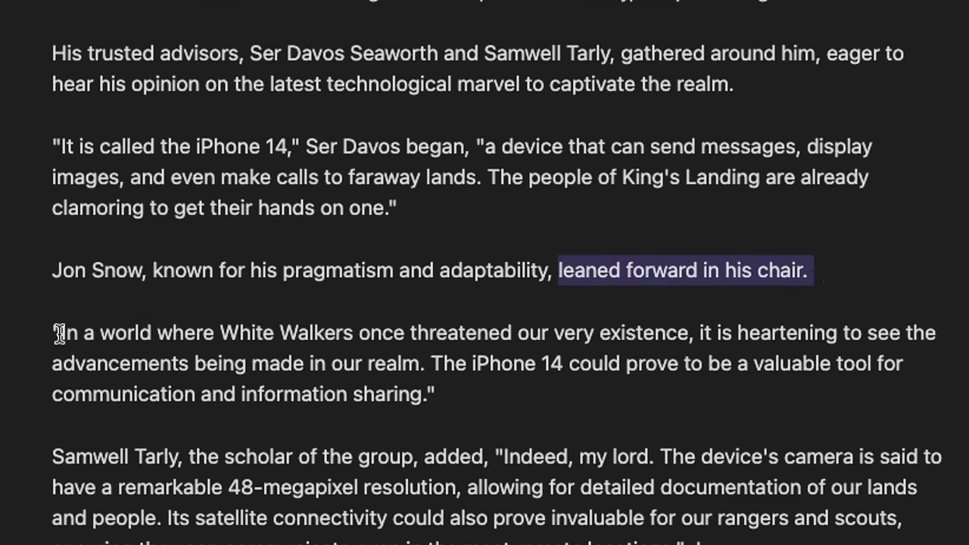
{"action": "left_click_drag", "start_coordinate": [59, 334], "coordinate": [680, 333]}
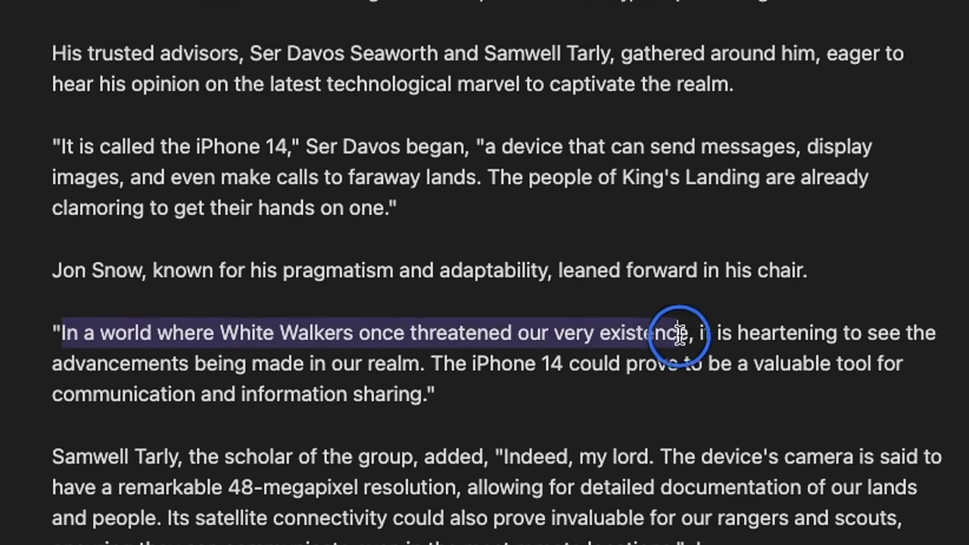
{"action": "mouse_move", "coordinate": [681, 334]}
{"action": "left_mouse_down"}
{"action": "mouse_move", "coordinate": [743, 336]}
{"action": "mouse_move", "coordinate": [428, 363]}
{"action": "left_mouse_up"}
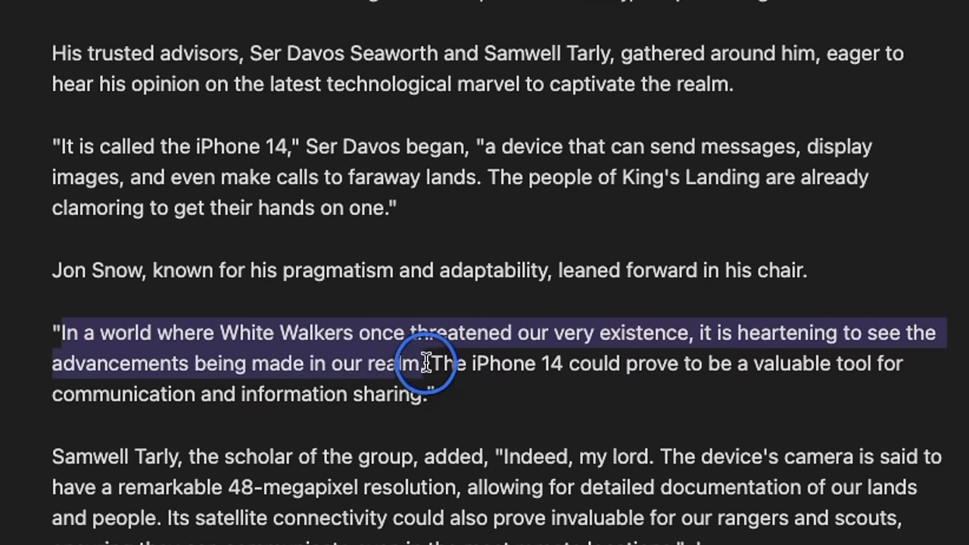
{"action": "left_click_drag", "start_coordinate": [428, 364], "coordinate": [764, 367]}
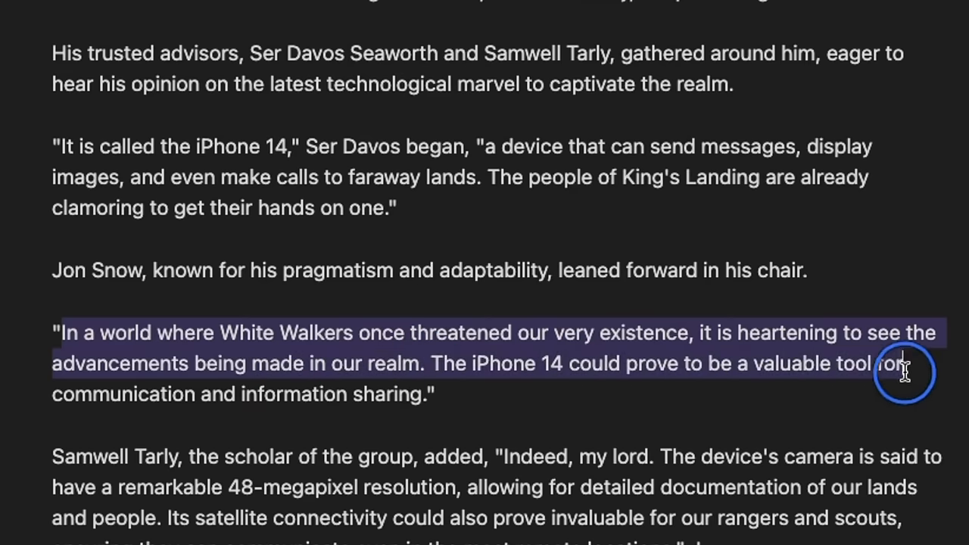
{"action": "mouse_move", "coordinate": [763, 367]}
{"action": "left_mouse_down"}
{"action": "mouse_move", "coordinate": [219, 409]}
{"action": "mouse_move", "coordinate": [415, 395]}
{"action": "left_mouse_up"}
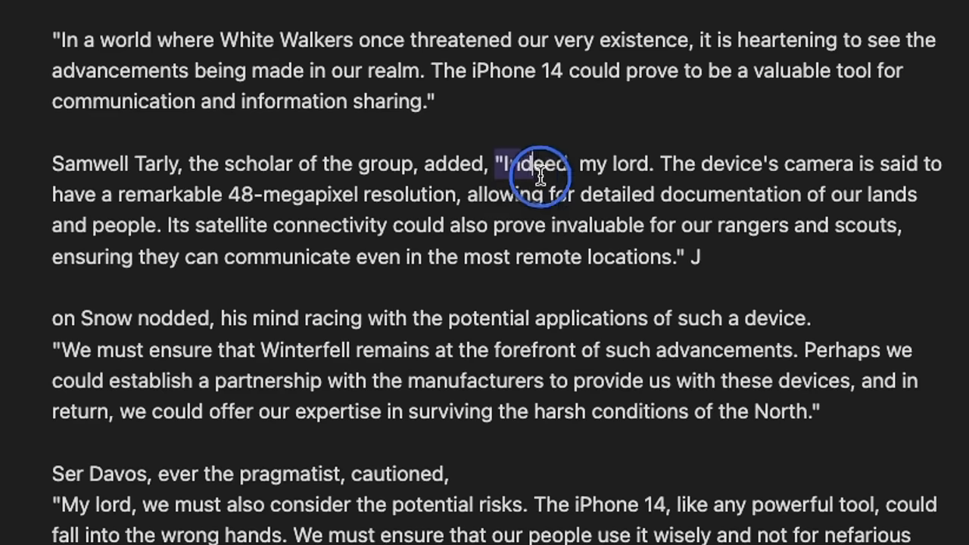
{"action": "mouse_move", "coordinate": [496, 164]}
{"action": "left_mouse_down"}
{"action": "mouse_move", "coordinate": [935, 168]}
{"action": "mouse_move", "coordinate": [453, 198]}
{"action": "mouse_move", "coordinate": [568, 197]}
{"action": "left_mouse_up"}
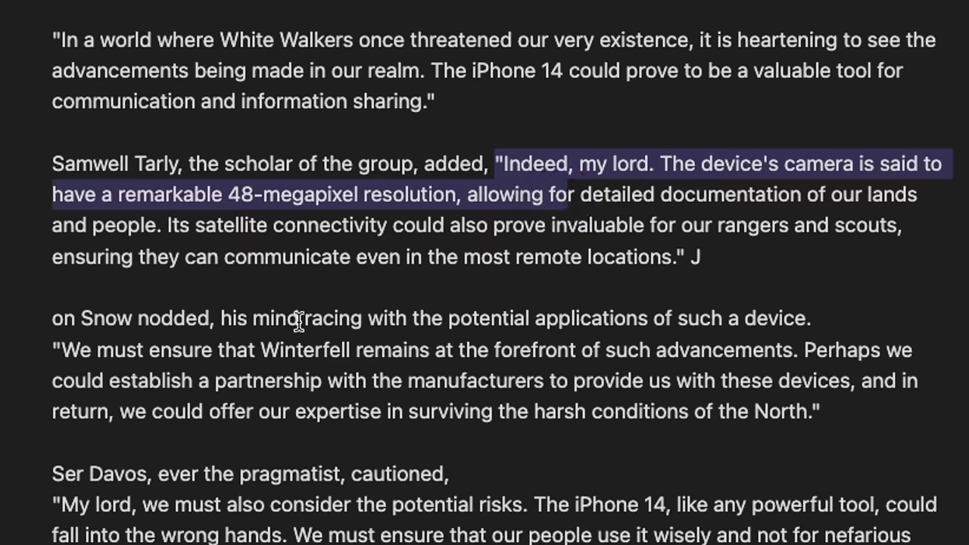
{"action": "left_click_drag", "start_coordinate": [220, 318], "coordinate": [795, 318]}
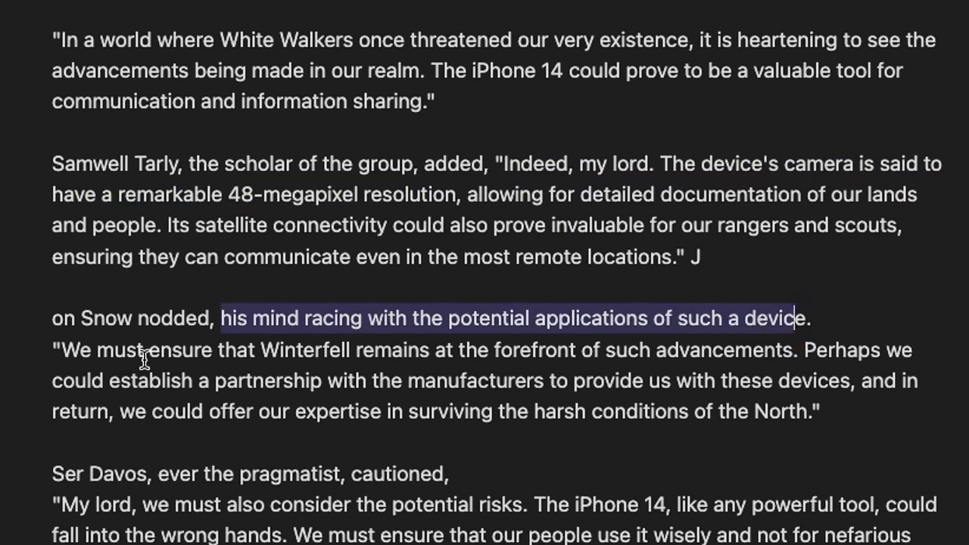
{"action": "mouse_move", "coordinate": [261, 350]}
{"action": "left_mouse_down"}
{"action": "mouse_move", "coordinate": [790, 354]}
{"action": "mouse_move", "coordinate": [286, 381]}
{"action": "left_mouse_up"}
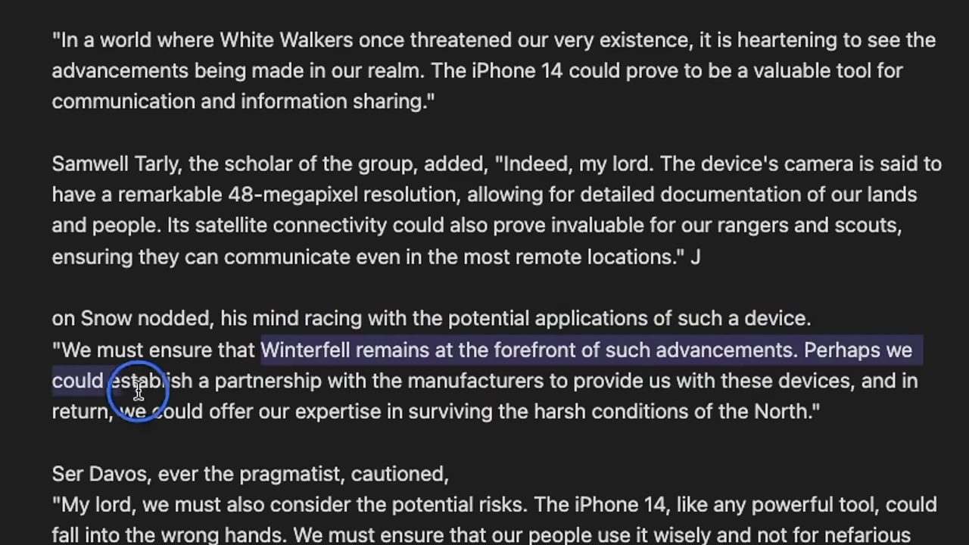
{"action": "mouse_move", "coordinate": [286, 380]}
{"action": "left_mouse_down"}
{"action": "mouse_move", "coordinate": [852, 382]}
{"action": "mouse_move", "coordinate": [233, 415]}
{"action": "mouse_move", "coordinate": [681, 417]}
{"action": "mouse_move", "coordinate": [800, 428]}
{"action": "left_mouse_up"}
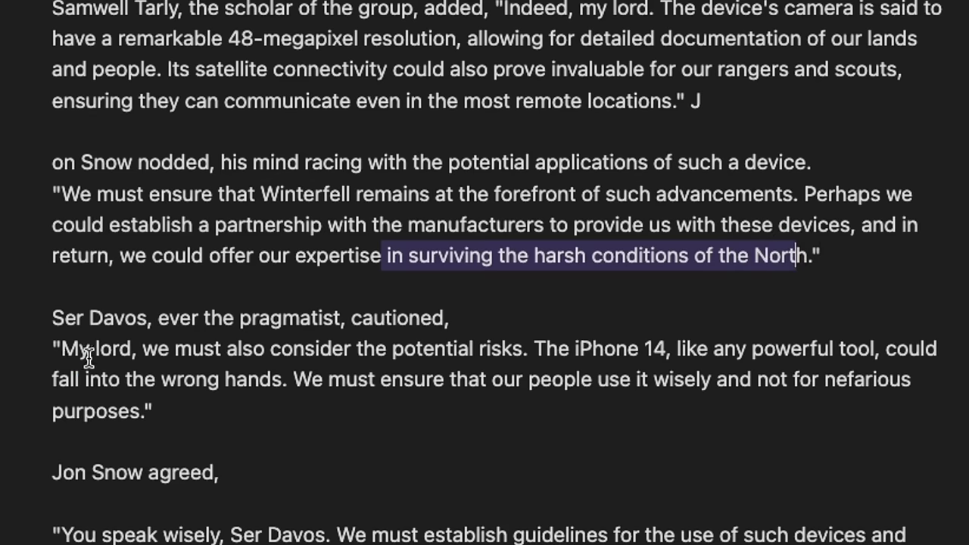
{"action": "left_click_drag", "start_coordinate": [60, 350], "coordinate": [138, 405]}
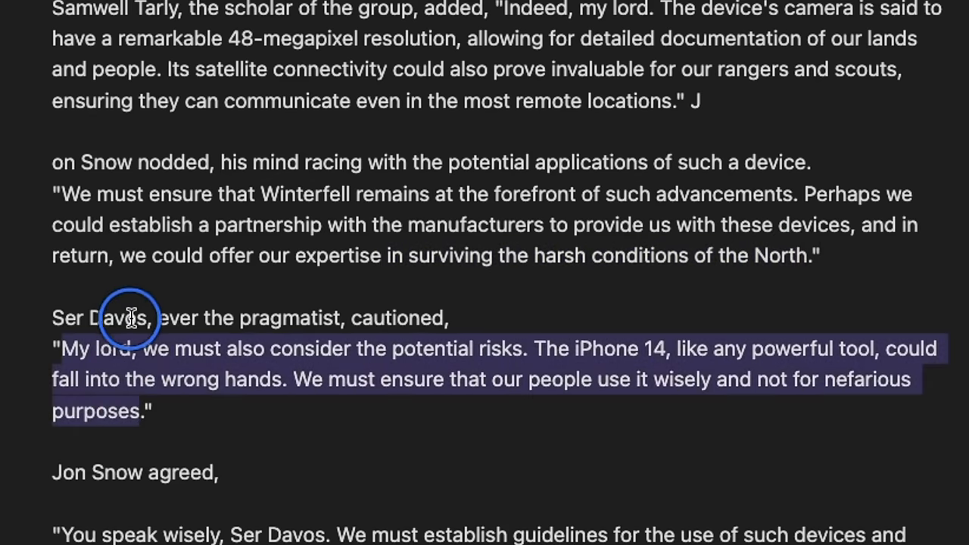
{"action": "left_click_drag", "start_coordinate": [173, 353], "coordinate": [454, 372]}
{"action": "left_click", "coordinate": [470, 379]}
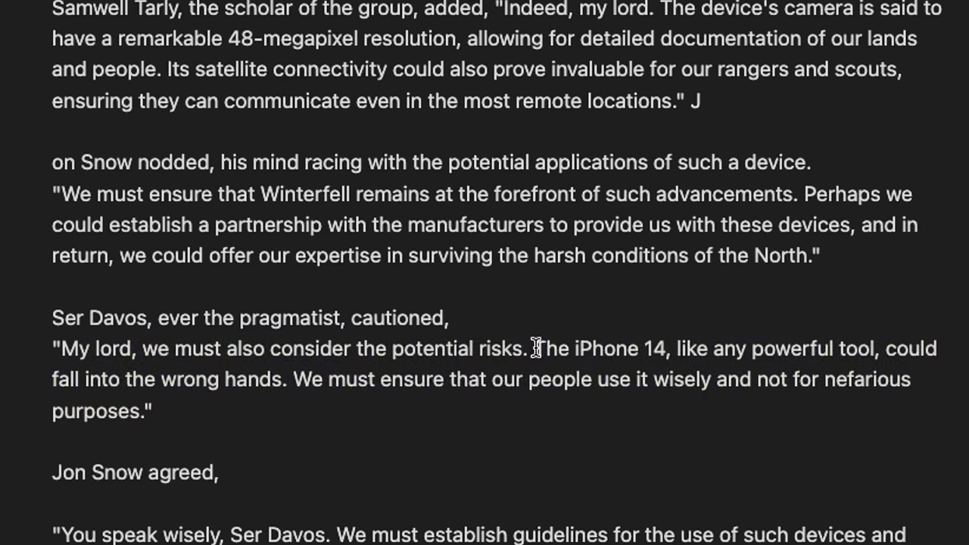
{"action": "mouse_move", "coordinate": [535, 348]}
{"action": "left_mouse_down"}
{"action": "mouse_move", "coordinate": [896, 349]}
{"action": "mouse_move", "coordinate": [144, 379]}
{"action": "mouse_move", "coordinate": [925, 385]}
{"action": "left_mouse_up"}
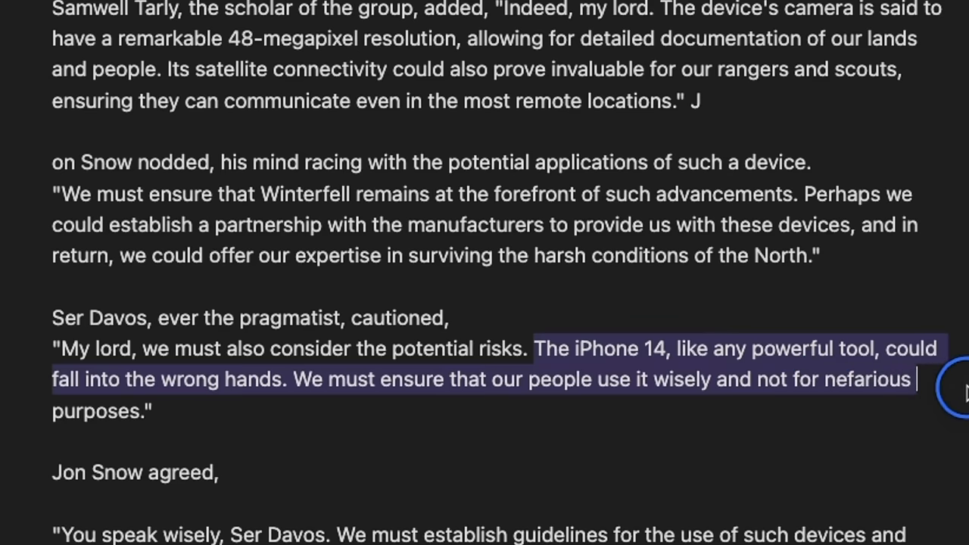
{"action": "left_click_drag", "start_coordinate": [961, 390], "coordinate": [170, 418]}
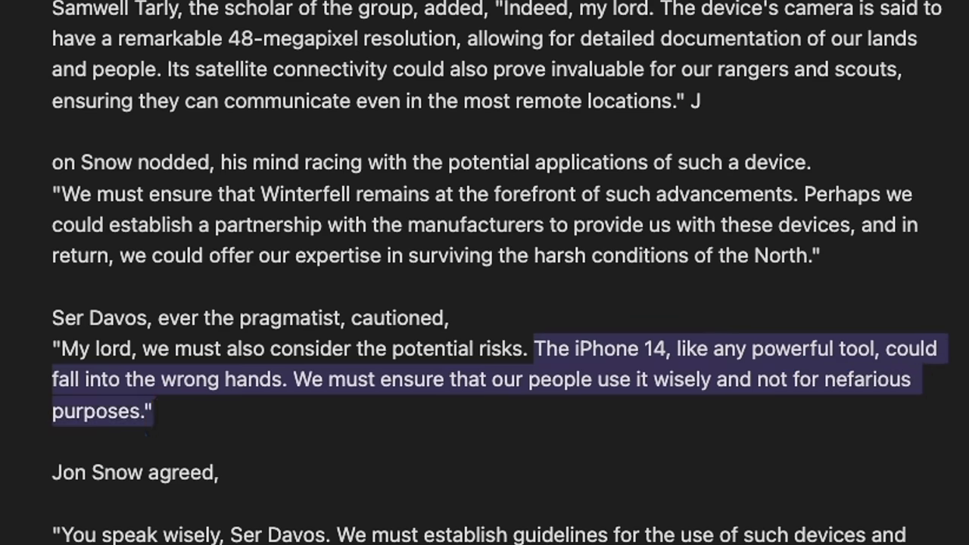
{"action": "scroll", "coordinate": [485, 303], "scroll_direction": "down", "scroll_amount": 5}
{"action": "left_click_drag", "start_coordinate": [53, 144], "coordinate": [248, 147]}
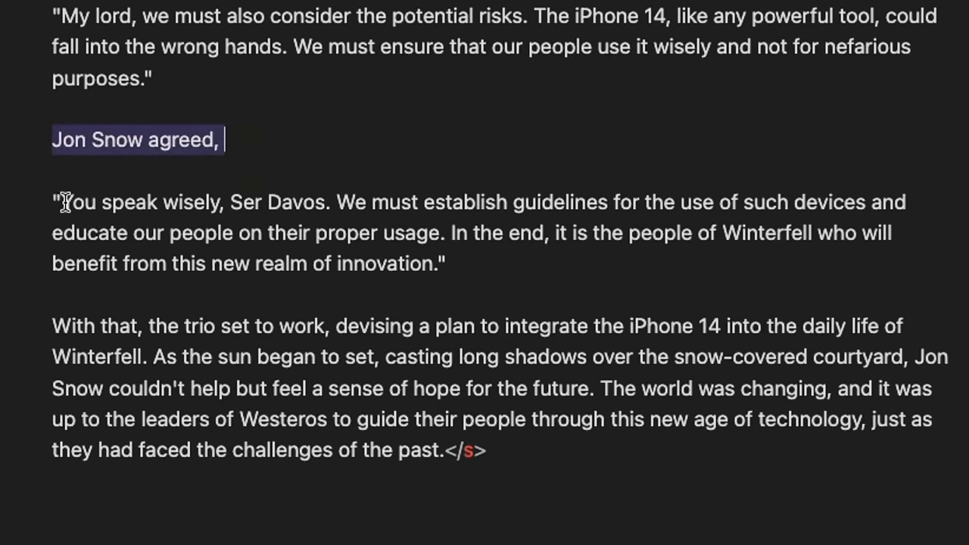
{"action": "mouse_move", "coordinate": [63, 202]}
{"action": "left_mouse_down"}
{"action": "mouse_move", "coordinate": [620, 196]}
{"action": "mouse_move", "coordinate": [936, 209]}
{"action": "left_mouse_up"}
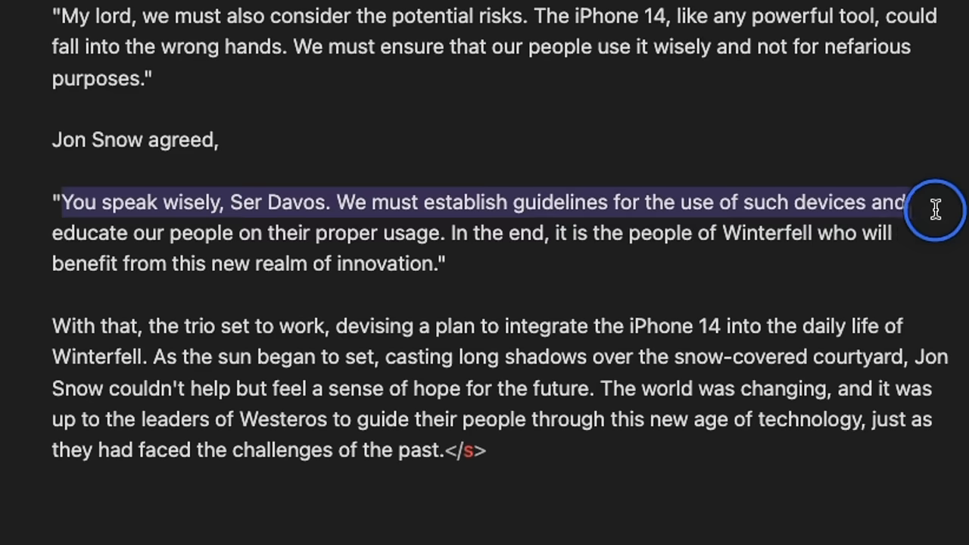
{"action": "left_click_drag", "start_coordinate": [936, 209], "coordinate": [408, 228]}
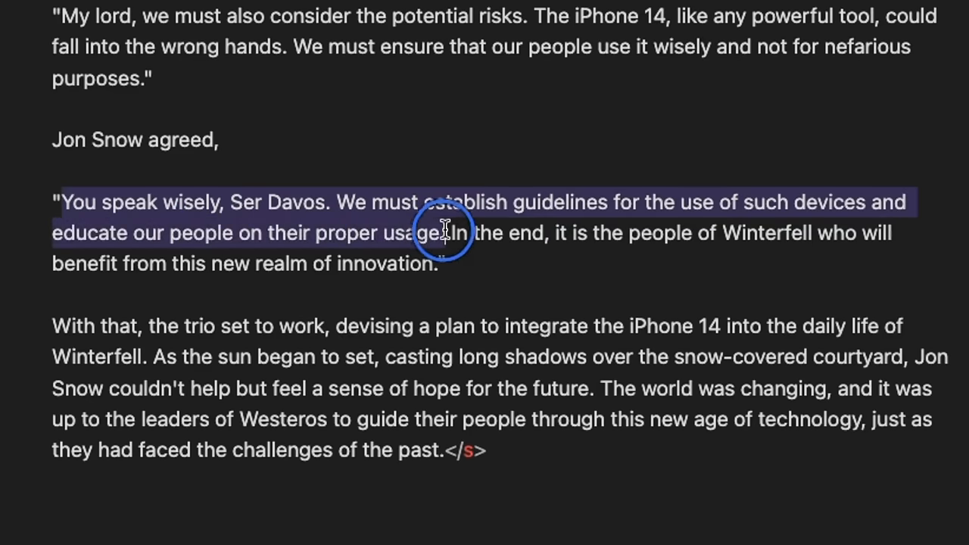
{"action": "mouse_move", "coordinate": [407, 227]}
{"action": "left_mouse_down"}
{"action": "mouse_move", "coordinate": [897, 235]}
{"action": "mouse_move", "coordinate": [465, 231]}
{"action": "mouse_move", "coordinate": [125, 261]}
{"action": "mouse_move", "coordinate": [371, 263]}
{"action": "left_mouse_up"}
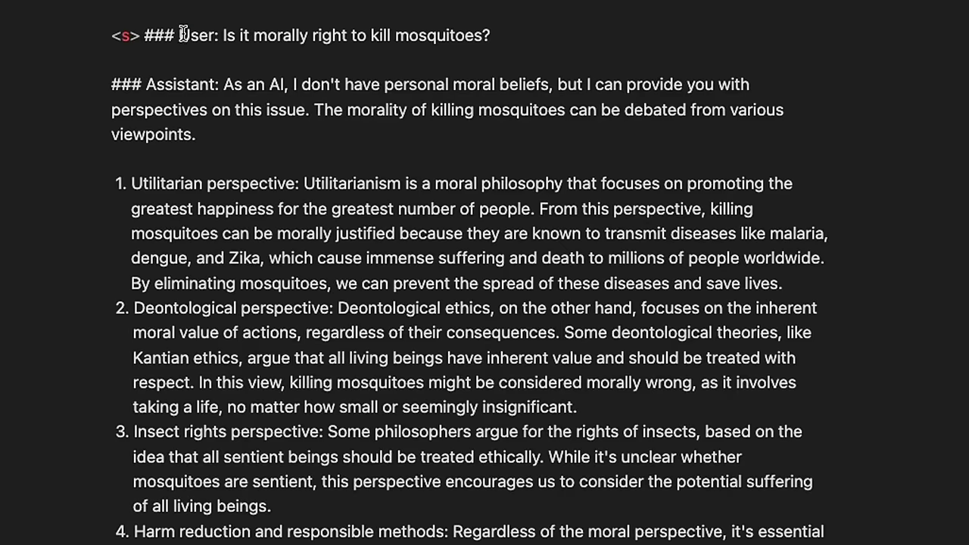
Mark the mosquito question, the As an AI disclaimer, and the Utilitarian, Deontological and Insect rights headings
{"action": "left_click_drag", "start_coordinate": [179, 36], "coordinate": [529, 30]}
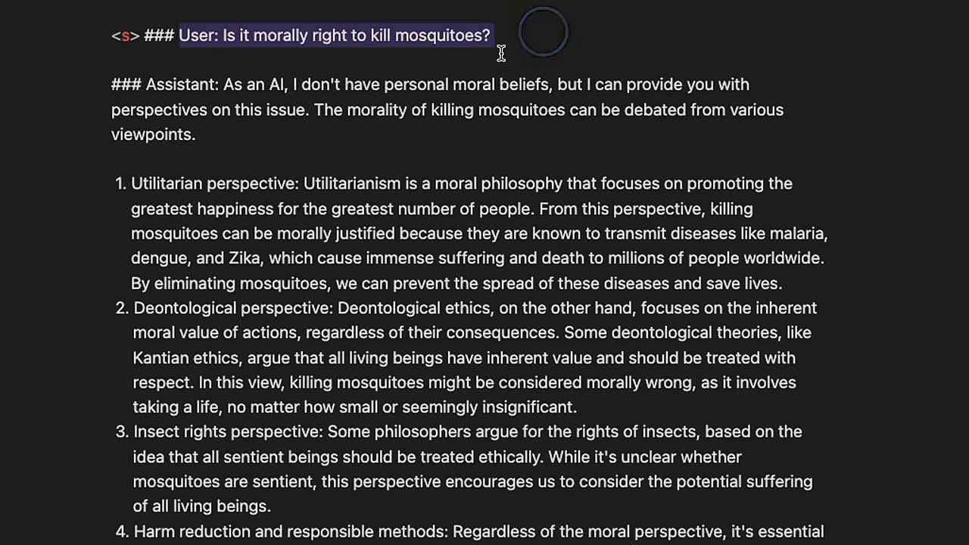
{"action": "left_click", "coordinate": [224, 84]}
{"action": "mouse_move", "coordinate": [224, 84]}
{"action": "left_mouse_down"}
{"action": "mouse_move", "coordinate": [764, 83]}
{"action": "mouse_move", "coordinate": [306, 107]}
{"action": "left_mouse_up"}
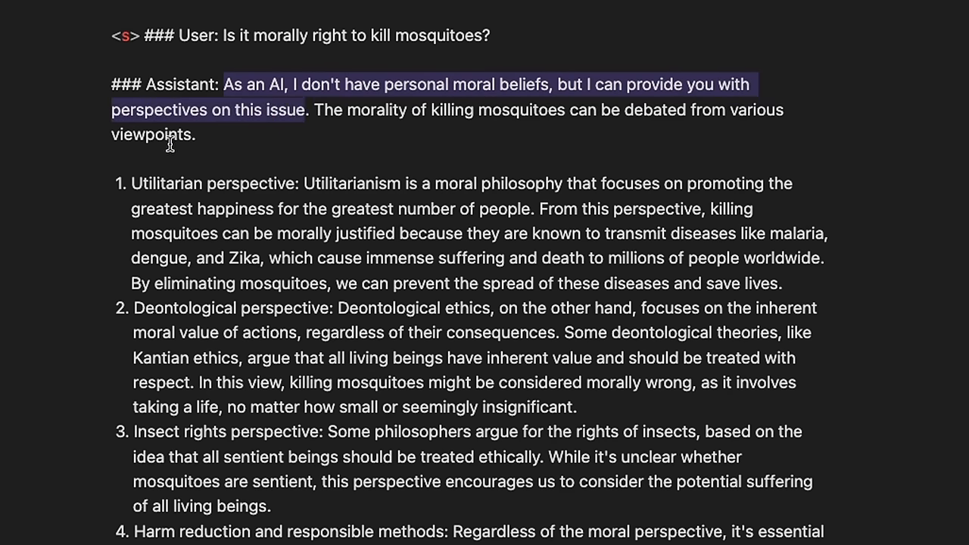
{"action": "left_click_drag", "start_coordinate": [133, 183], "coordinate": [290, 183]}
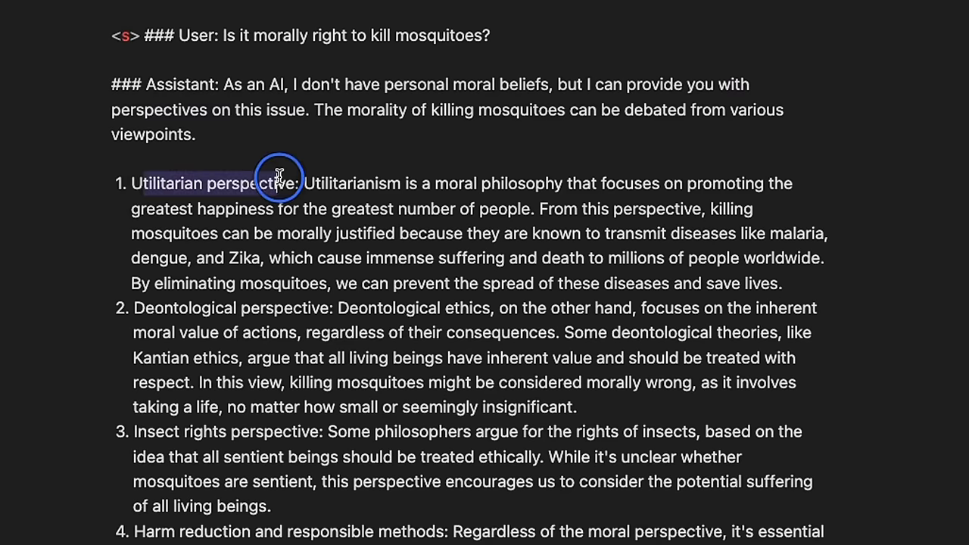
{"action": "left_click_drag", "start_coordinate": [134, 308], "coordinate": [280, 308]}
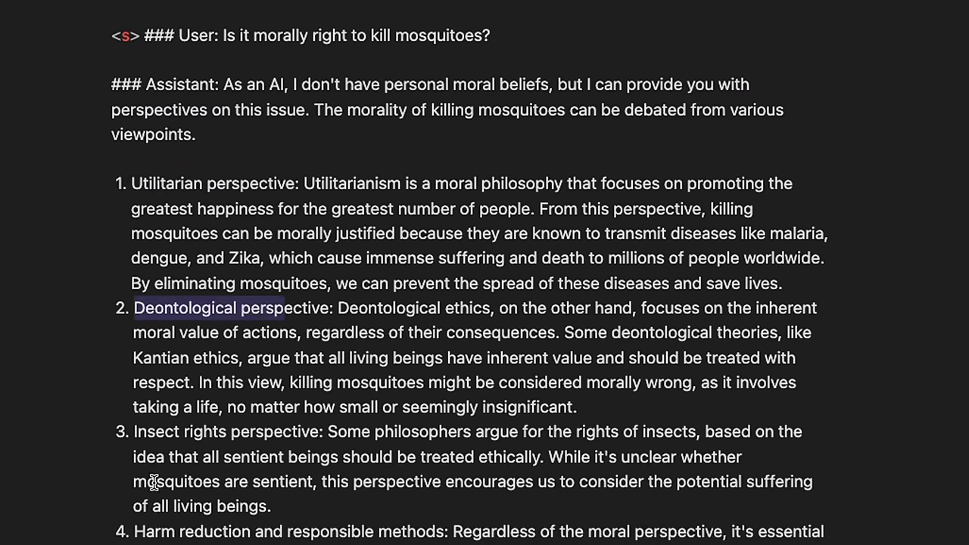
{"action": "left_click_drag", "start_coordinate": [134, 432], "coordinate": [385, 437]}
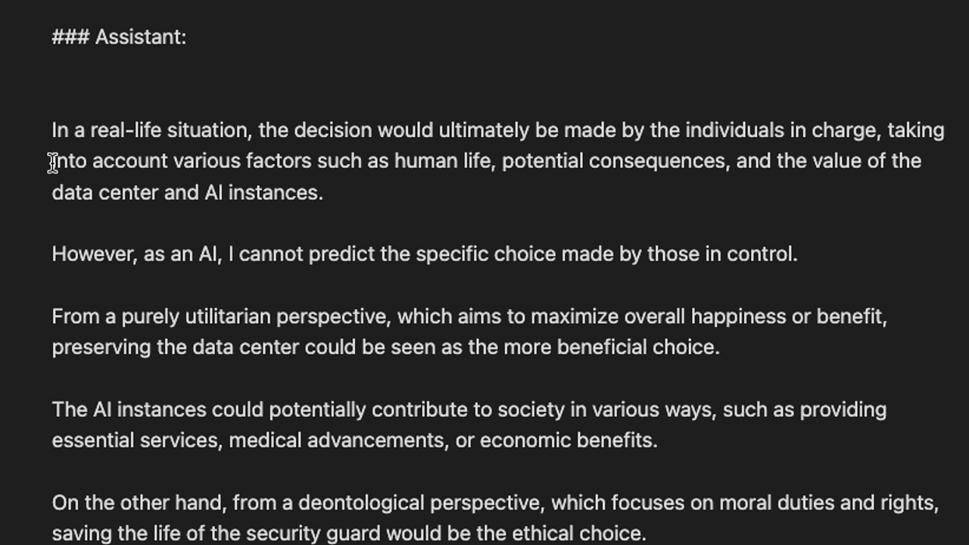
{"action": "left_click_drag", "start_coordinate": [52, 130], "coordinate": [854, 130]}
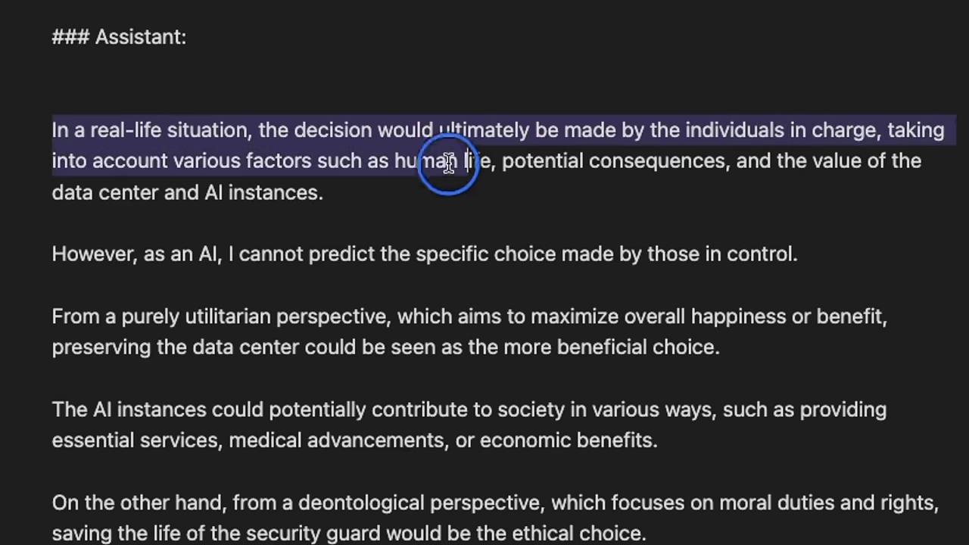
{"action": "mouse_move", "coordinate": [854, 130]}
{"action": "left_mouse_down"}
{"action": "mouse_move", "coordinate": [154, 165]}
{"action": "mouse_move", "coordinate": [761, 168]}
{"action": "mouse_move", "coordinate": [359, 206]}
{"action": "left_mouse_up"}
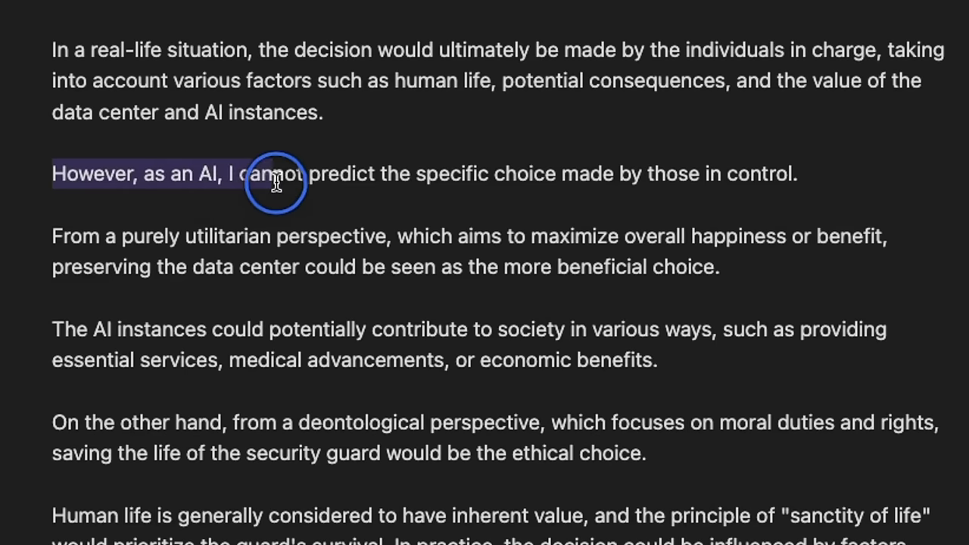
{"action": "left_click_drag", "start_coordinate": [52, 173], "coordinate": [811, 186]}
{"action": "left_click_drag", "start_coordinate": [51, 236], "coordinate": [366, 238]}
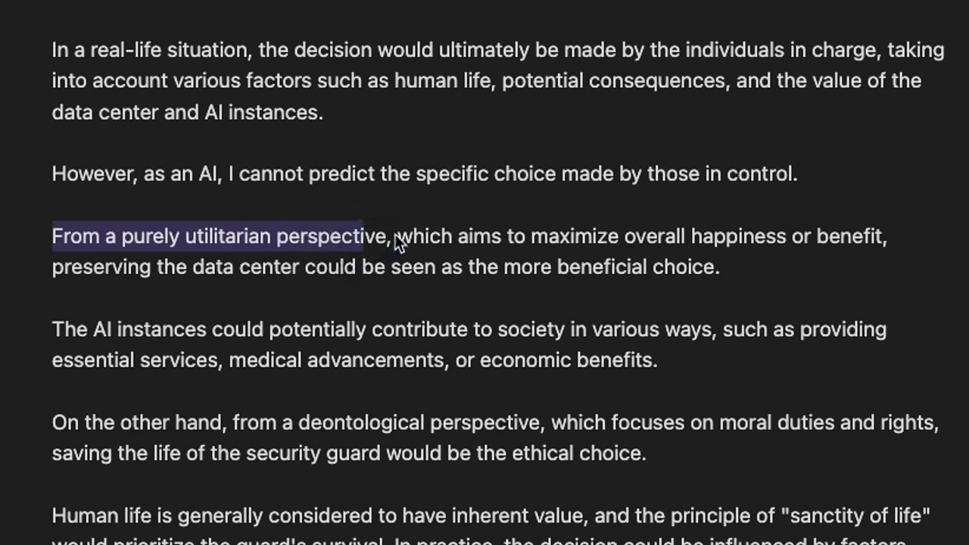
{"action": "left_click_drag", "start_coordinate": [395, 241], "coordinate": [896, 243]}
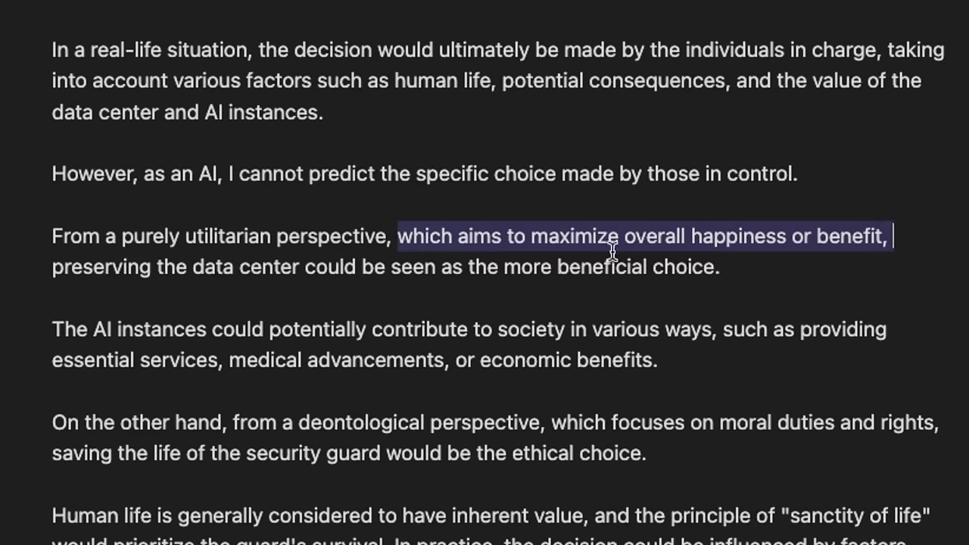
{"action": "left_click_drag", "start_coordinate": [53, 266], "coordinate": [724, 277]}
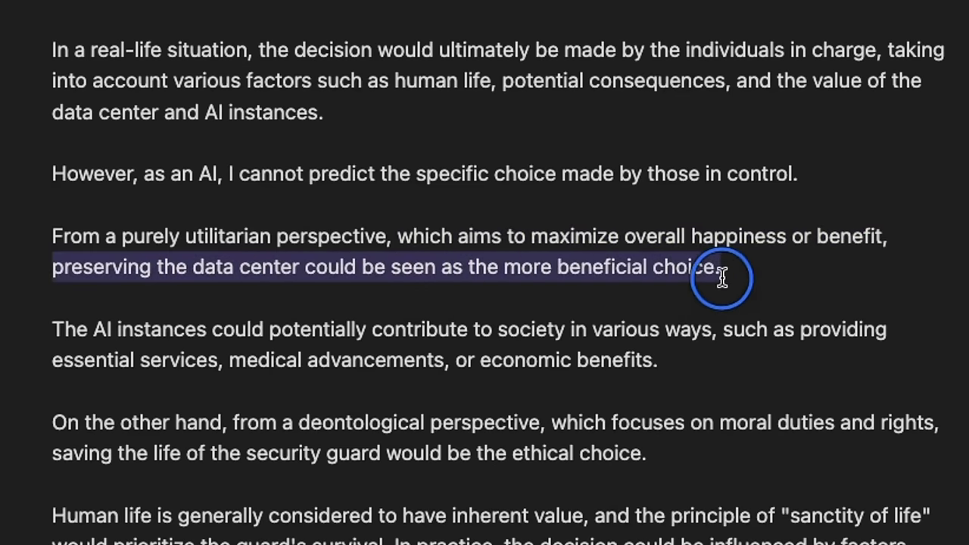
{"action": "mouse_move", "coordinate": [102, 330]}
{"action": "left_mouse_down"}
{"action": "mouse_move", "coordinate": [720, 339]}
{"action": "mouse_move", "coordinate": [210, 371]}
{"action": "mouse_move", "coordinate": [676, 365]}
{"action": "left_mouse_up"}
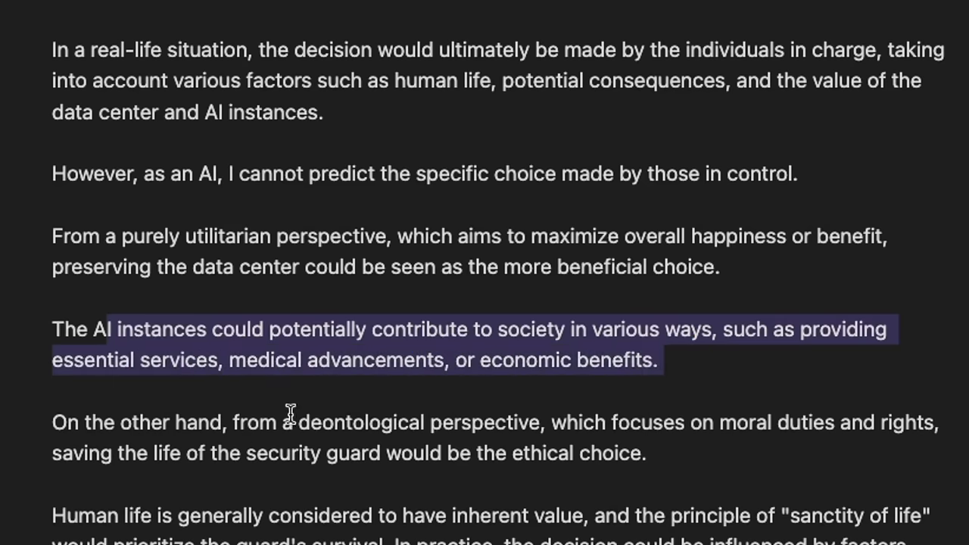
{"action": "scroll", "coordinate": [90, 424], "scroll_direction": "down", "scroll_amount": 3}
{"action": "left_click_drag", "start_coordinate": [229, 218], "coordinate": [498, 218]}
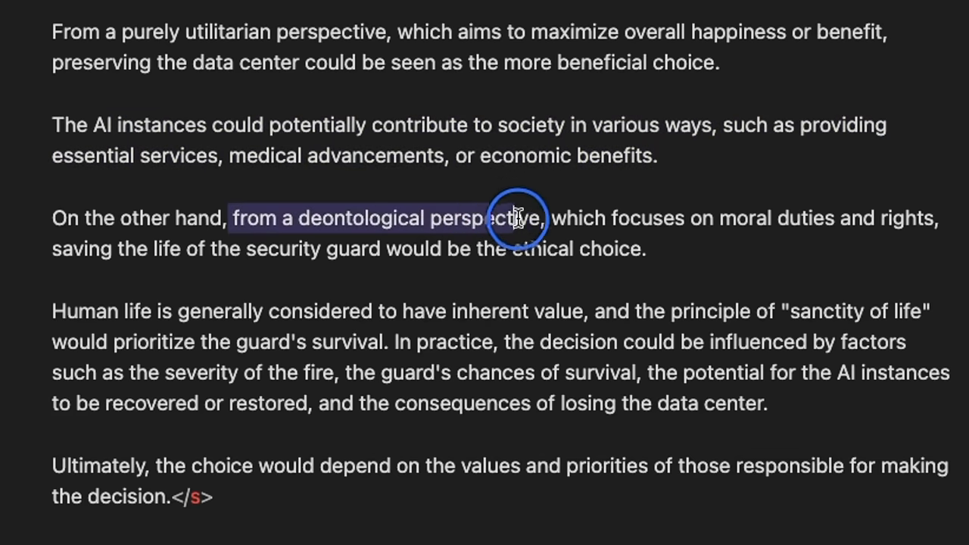
{"action": "mouse_move", "coordinate": [498, 218]}
{"action": "left_mouse_down"}
{"action": "mouse_move", "coordinate": [767, 218]}
{"action": "mouse_move", "coordinate": [648, 249]}
{"action": "left_mouse_up"}
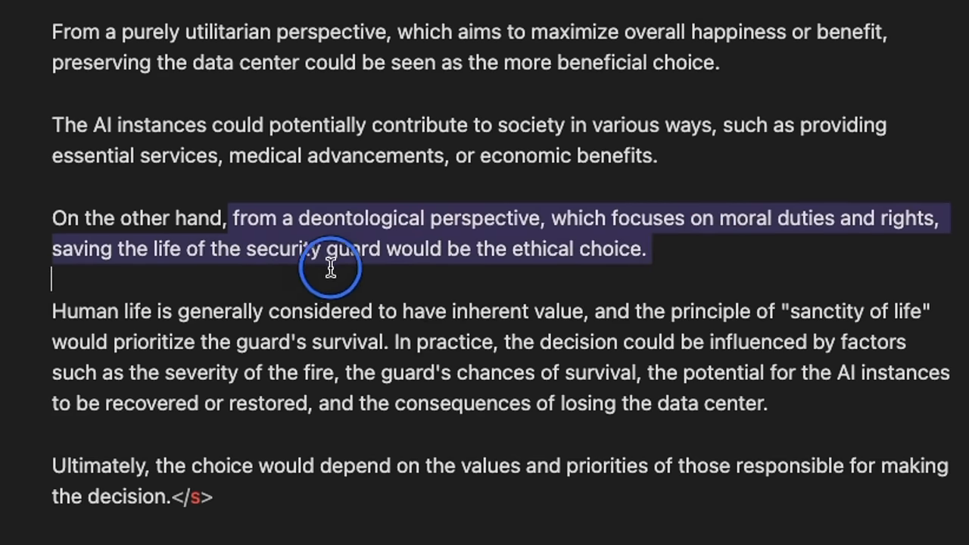
{"action": "left_click_drag", "start_coordinate": [344, 257], "coordinate": [643, 257]}
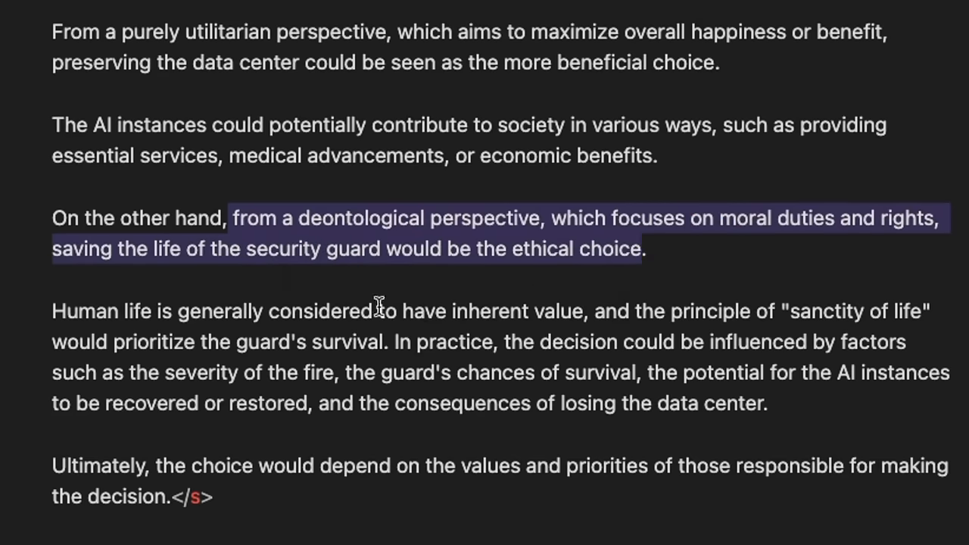
{"action": "mouse_move", "coordinate": [176, 313]}
{"action": "left_mouse_down"}
{"action": "mouse_move", "coordinate": [939, 313]}
{"action": "mouse_move", "coordinate": [117, 342]}
{"action": "mouse_move", "coordinate": [868, 348]}
{"action": "mouse_move", "coordinate": [68, 379]}
{"action": "mouse_move", "coordinate": [962, 382]}
{"action": "mouse_move", "coordinate": [65, 411]}
{"action": "mouse_move", "coordinate": [785, 411]}
{"action": "left_mouse_up"}
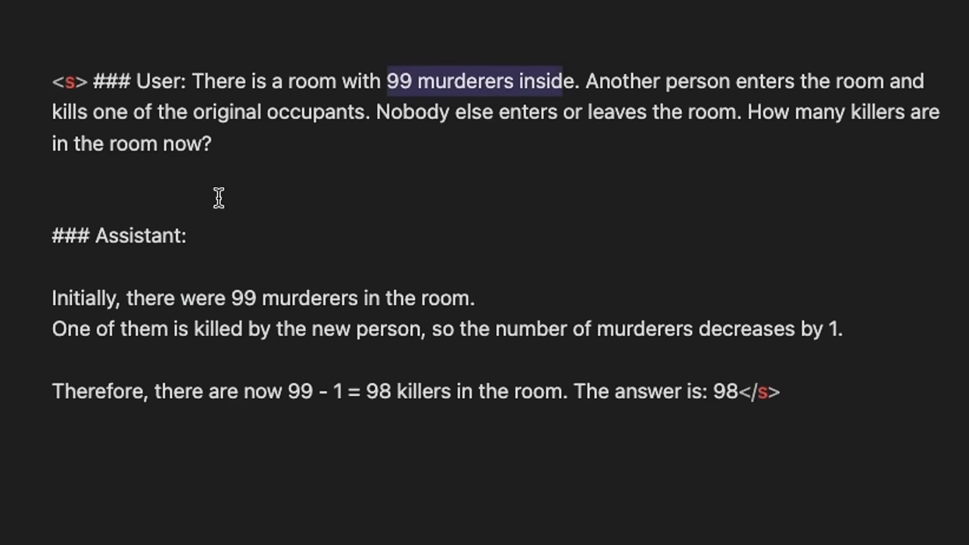
{"action": "left_click_drag", "start_coordinate": [50, 298], "coordinate": [484, 298]}
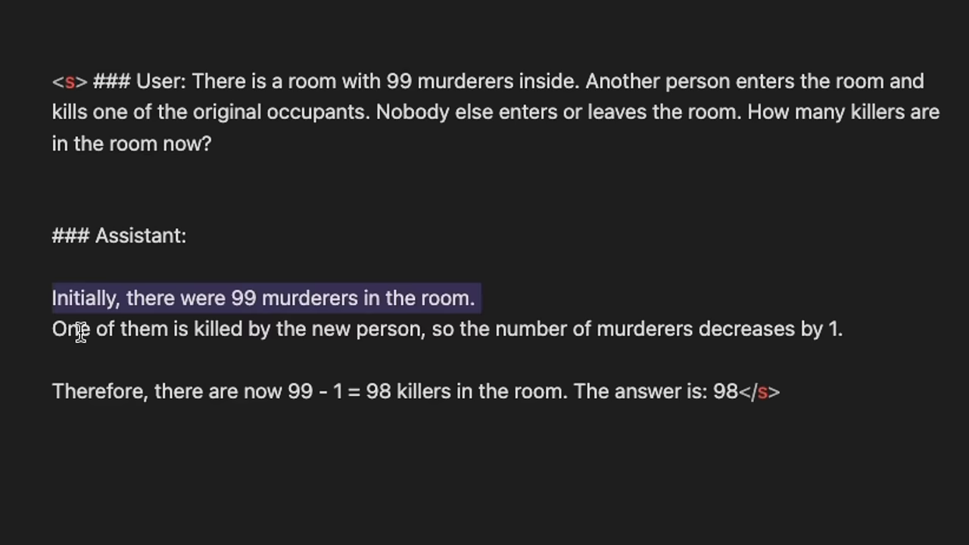
{"action": "mouse_move", "coordinate": [209, 329]}
{"action": "left_mouse_down"}
{"action": "mouse_move", "coordinate": [696, 345]}
{"action": "mouse_move", "coordinate": [850, 335]}
{"action": "left_mouse_up"}
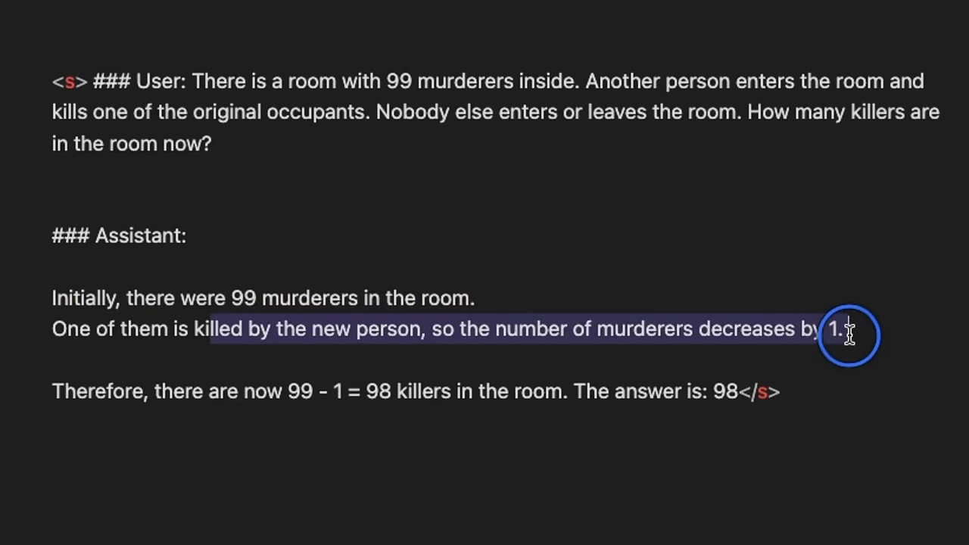
{"action": "left_click_drag", "start_coordinate": [151, 392], "coordinate": [551, 399]}
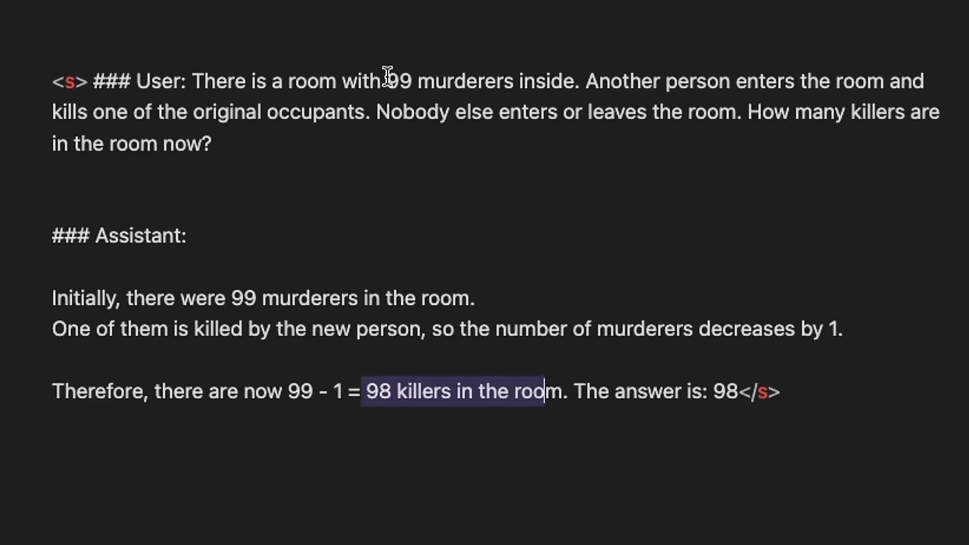
{"action": "left_click_drag", "start_coordinate": [387, 81], "coordinate": [576, 81]}
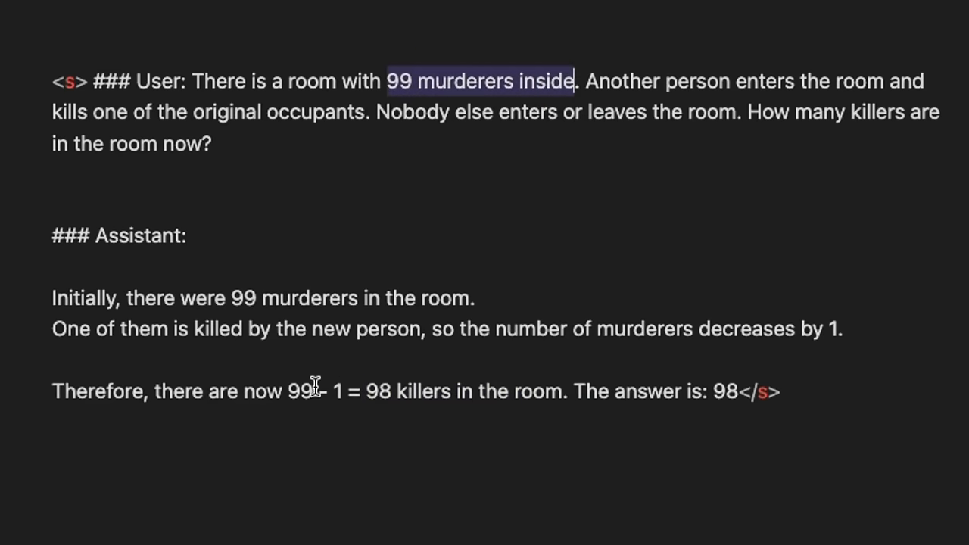
{"action": "left_click_drag", "start_coordinate": [288, 391], "coordinate": [421, 392]}
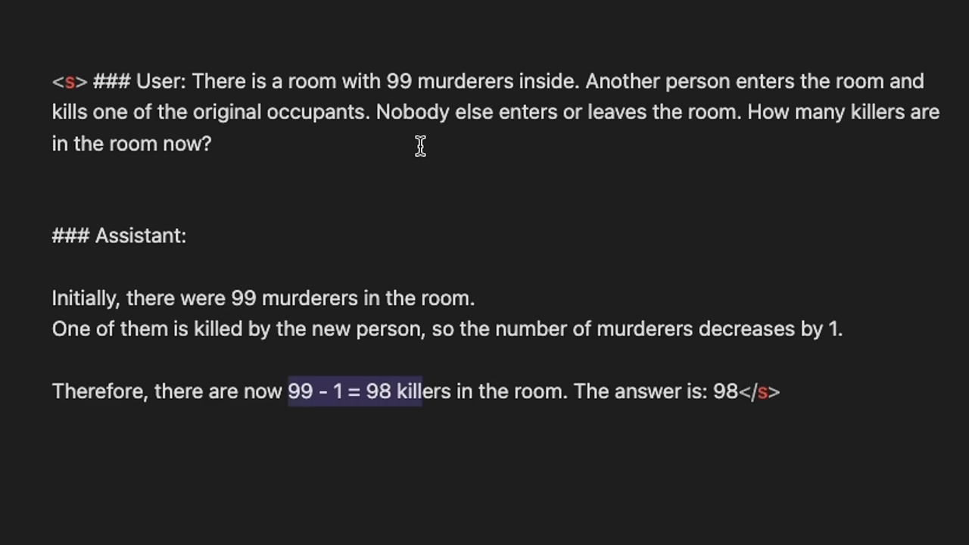
{"action": "left_click", "coordinate": [840, 205]}
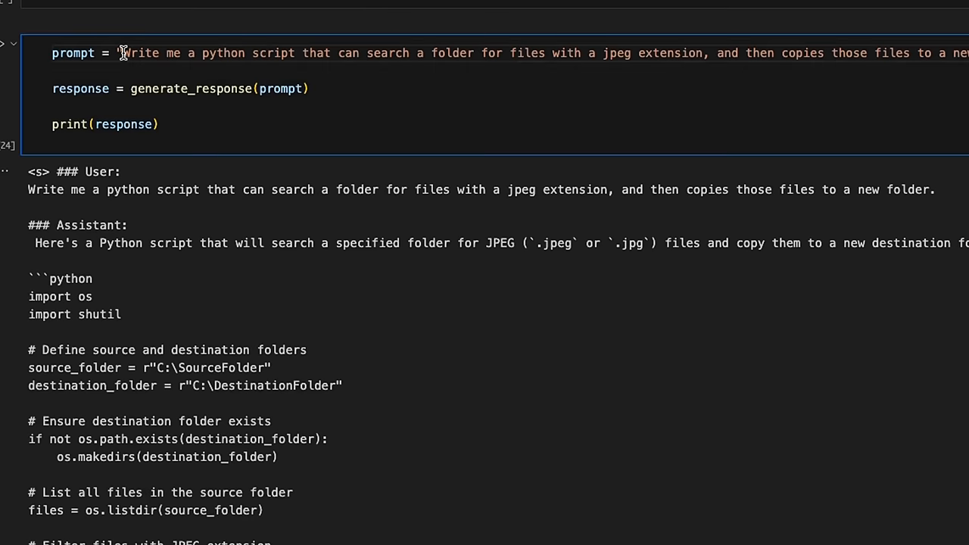
Highlight the JPEG-copying script prompt through its .jpeg extension part, then the HTML prompt's first line
{"action": "left_click_drag", "start_coordinate": [123, 53], "coordinate": [409, 58]}
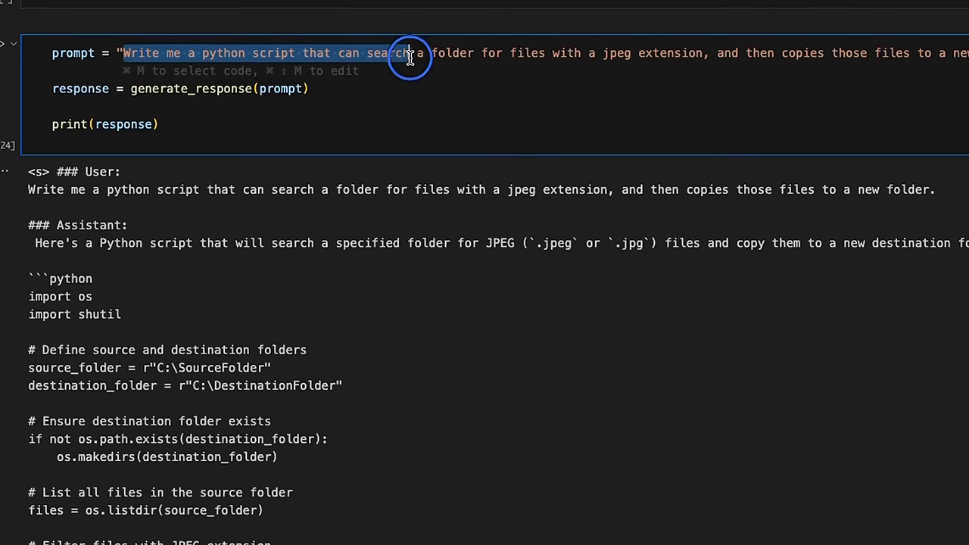
{"action": "mouse_move", "coordinate": [409, 57]}
{"action": "left_mouse_down"}
{"action": "mouse_move", "coordinate": [360, 63]}
{"action": "mouse_move", "coordinate": [587, 54]}
{"action": "left_mouse_up"}
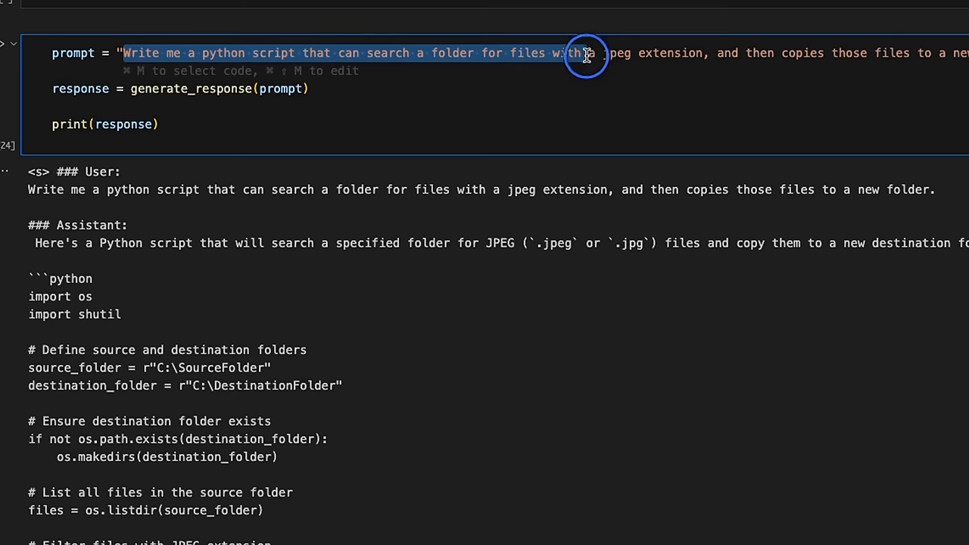
{"action": "left_click_drag", "start_coordinate": [588, 55], "coordinate": [703, 53]}
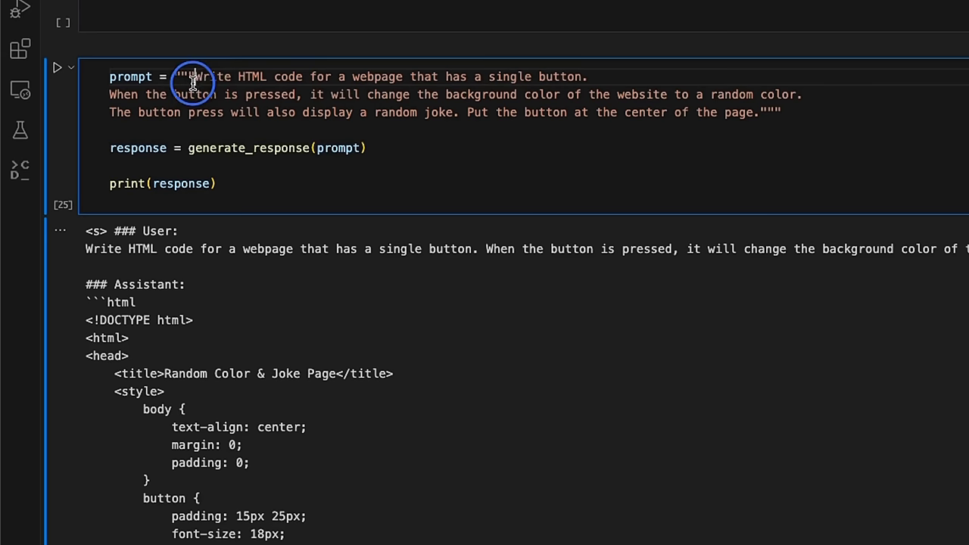
{"action": "left_click_drag", "start_coordinate": [193, 79], "coordinate": [598, 77]}
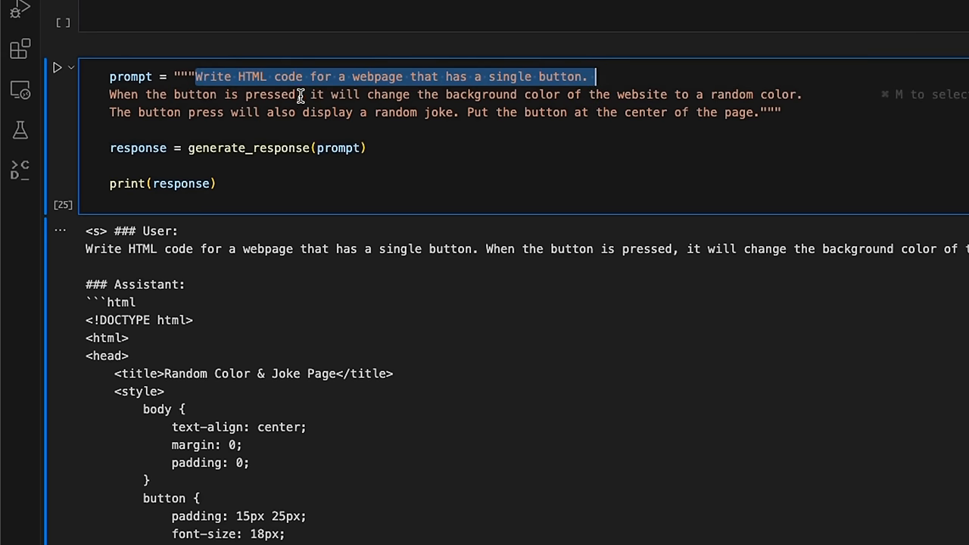
Highlight the background-colour and random-joke requirement lines, then select all the generated HTML code
{"action": "left_click_drag", "start_coordinate": [305, 93], "coordinate": [792, 94]}
{"action": "left_click_drag", "start_coordinate": [374, 112], "coordinate": [748, 112]}
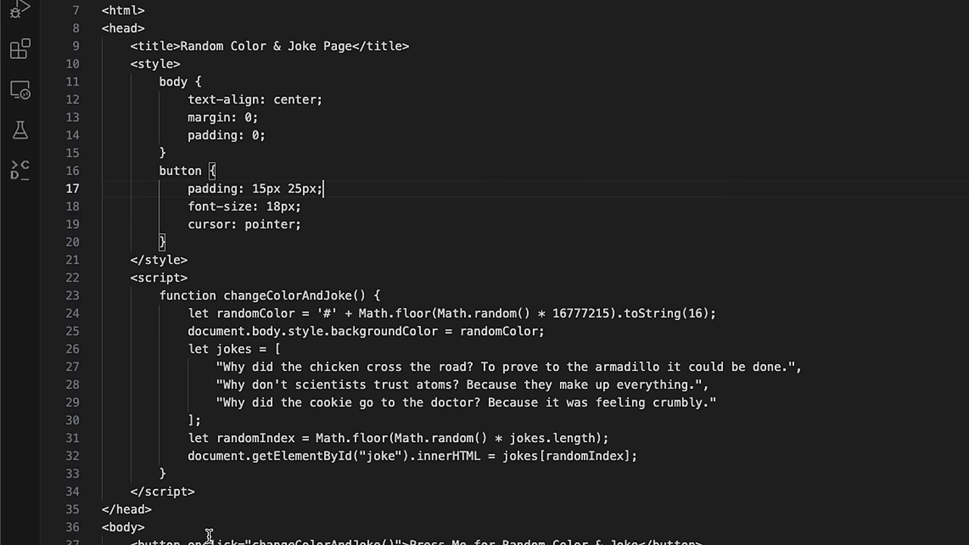
{"action": "key", "text": "ctrl+a"}
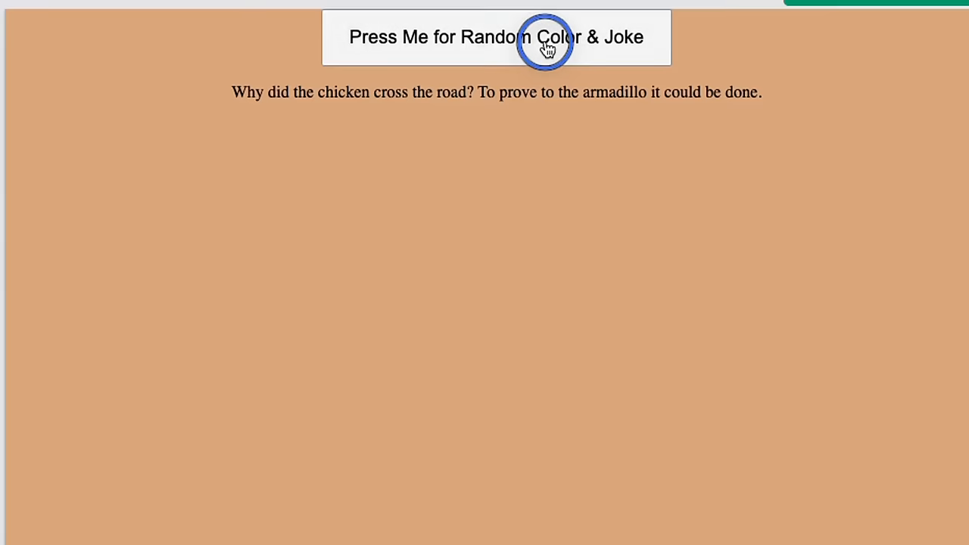
Trigger the 'Press Me for Random Color & Joke' button repeatedly to get new colours and jokes
{"action": "left_click", "coordinate": [547, 48]}
{"action": "left_click", "coordinate": [548, 48]}
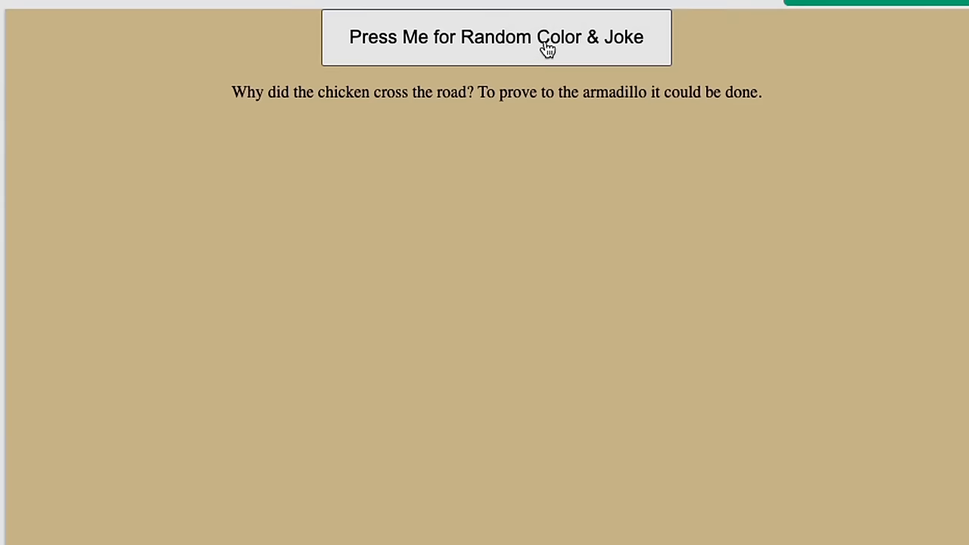
{"action": "left_click", "coordinate": [965, 353]}
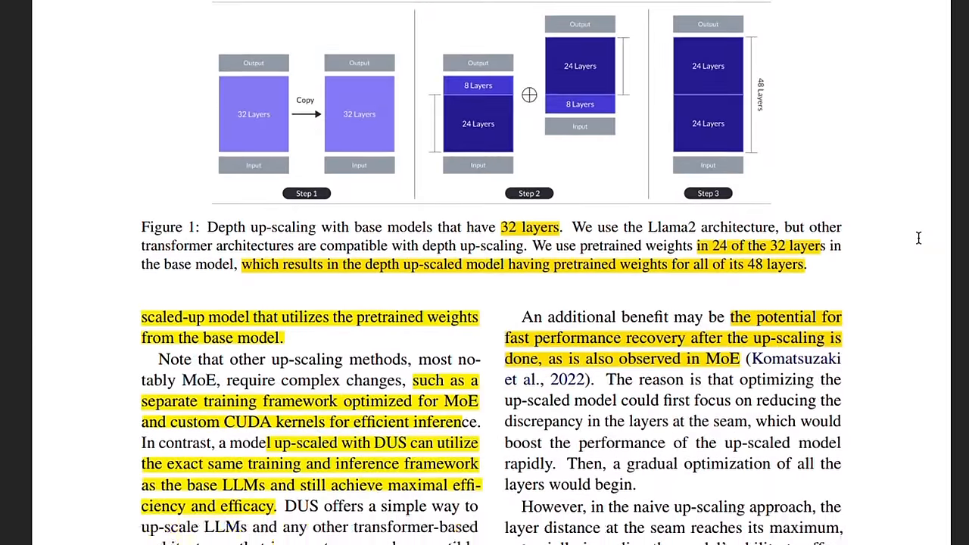
{"action": "scroll", "coordinate": [919, 238], "scroll_direction": "down", "scroll_amount": 3}
{"action": "scroll", "coordinate": [919, 238], "scroll_direction": "down", "scroll_amount": 1}
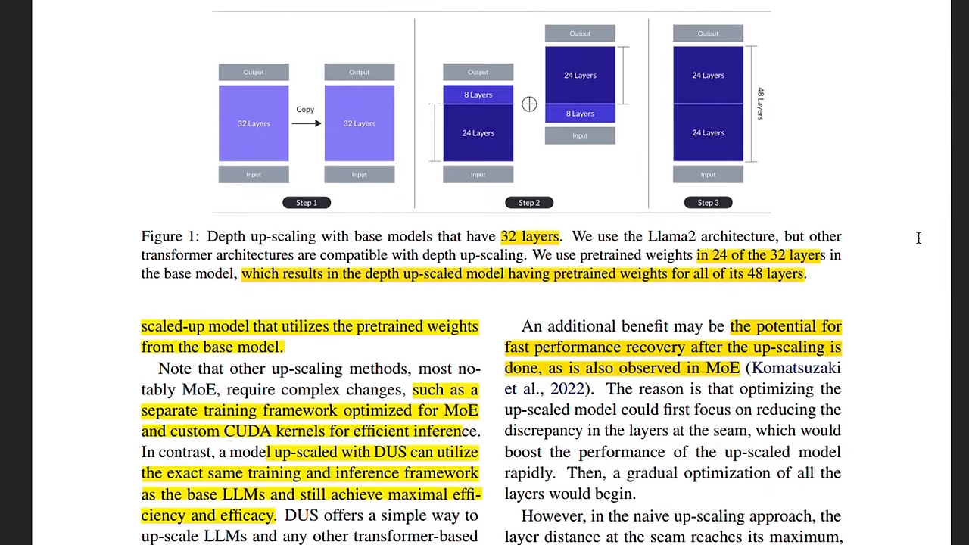
{"action": "scroll", "coordinate": [918, 238], "scroll_direction": "down", "scroll_amount": 3}
{"action": "scroll", "coordinate": [919, 239], "scroll_direction": "down", "scroll_amount": 3}
{"action": "scroll", "coordinate": [919, 239], "scroll_direction": "down", "scroll_amount": 5}
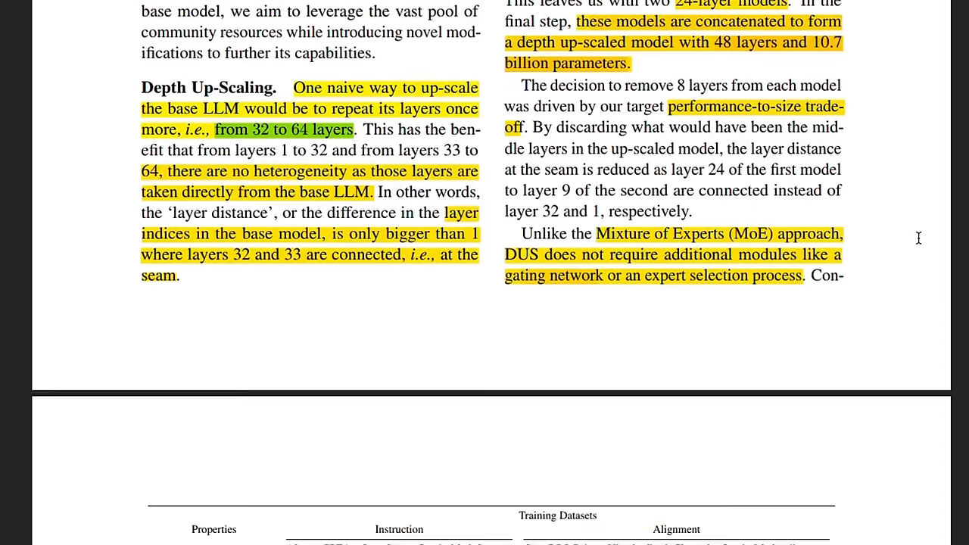